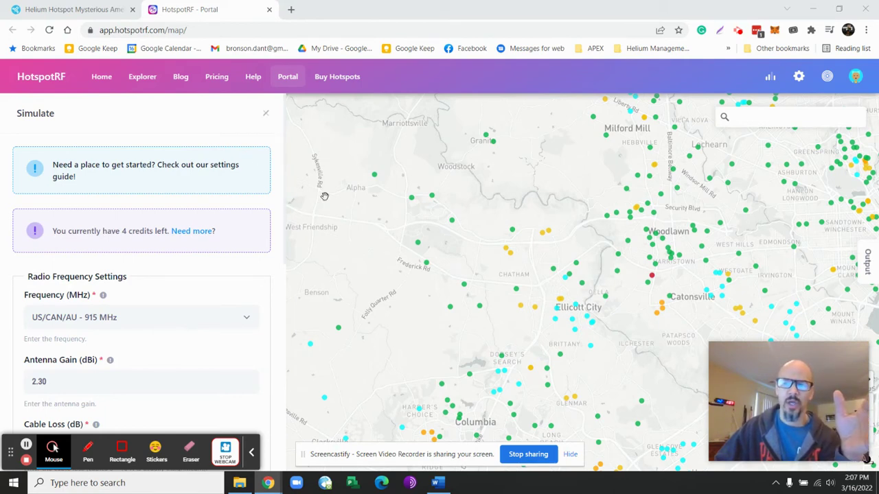
Review the subscription plans on the HotspotRF pricing page, then return to the simulation map
click(217, 81)
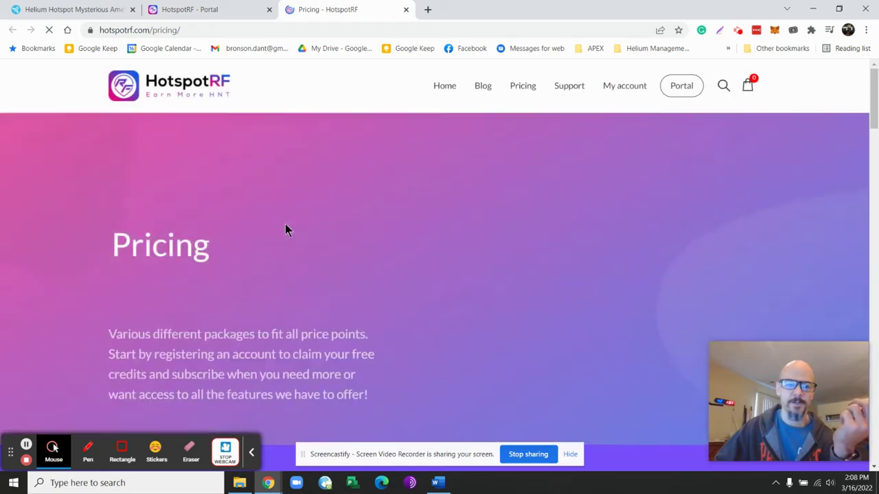
scroll(317, 242, down, 5)
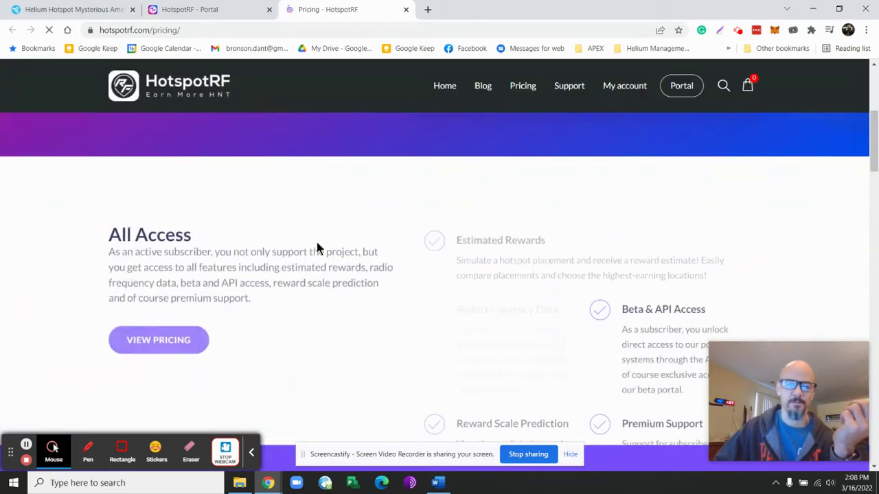
scroll(316, 249, down, 7)
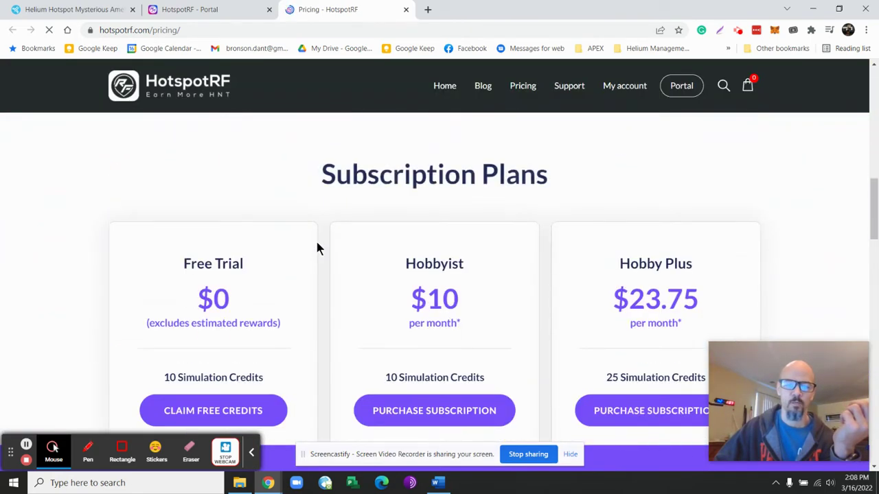
scroll(316, 248, down, 2)
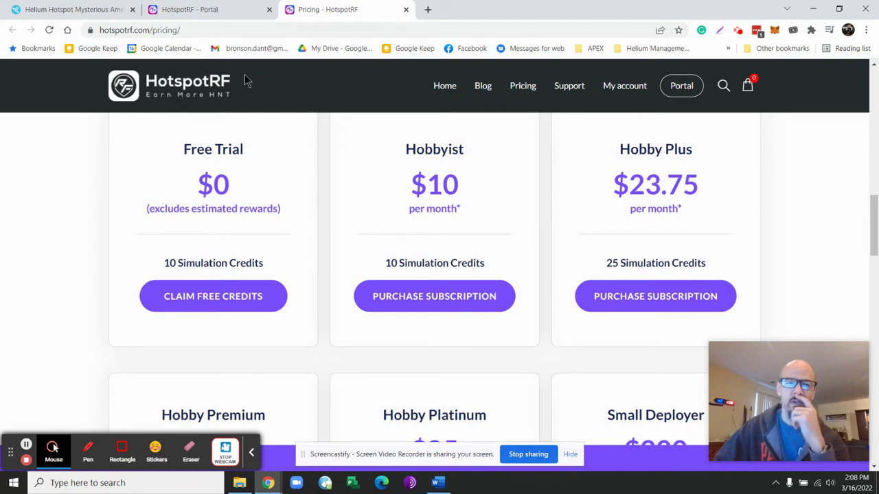
click(405, 10)
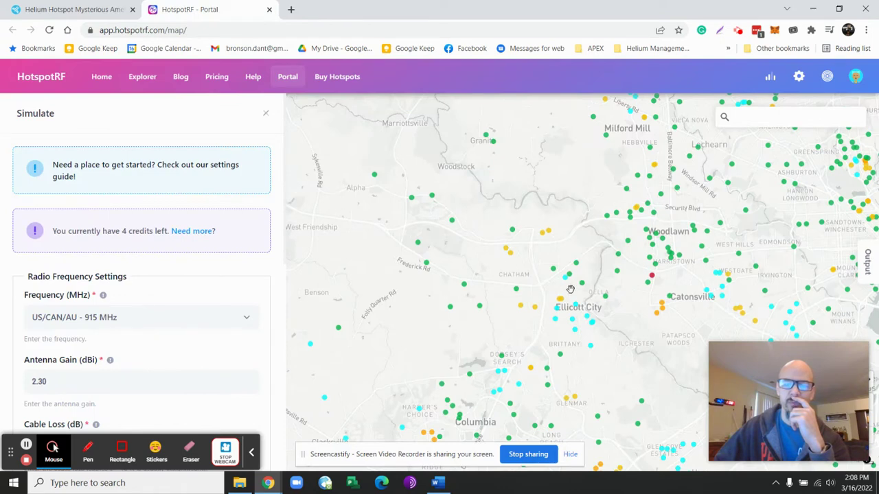
Place the simulation marker just north of Ellicott City at about 39.2871, -76.7913
drag(534, 300, 496, 296)
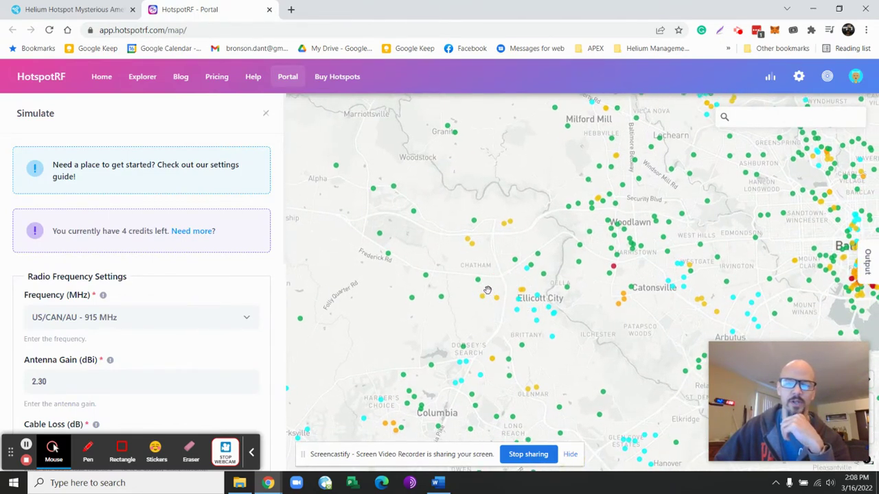
click(553, 255)
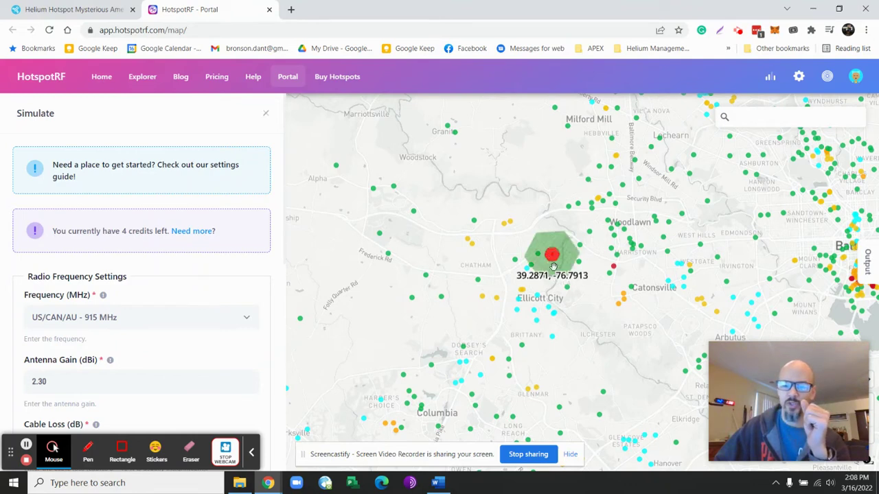
scroll(523, 259, up, 3)
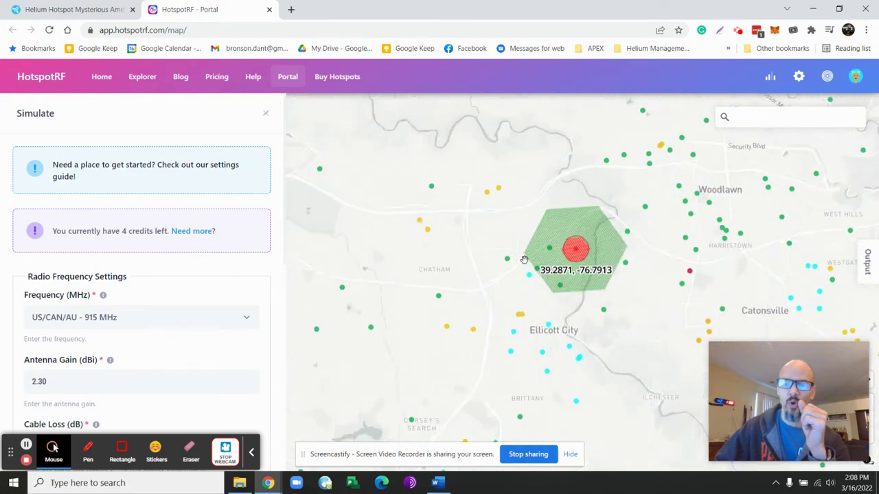
scroll(523, 259, up, 3)
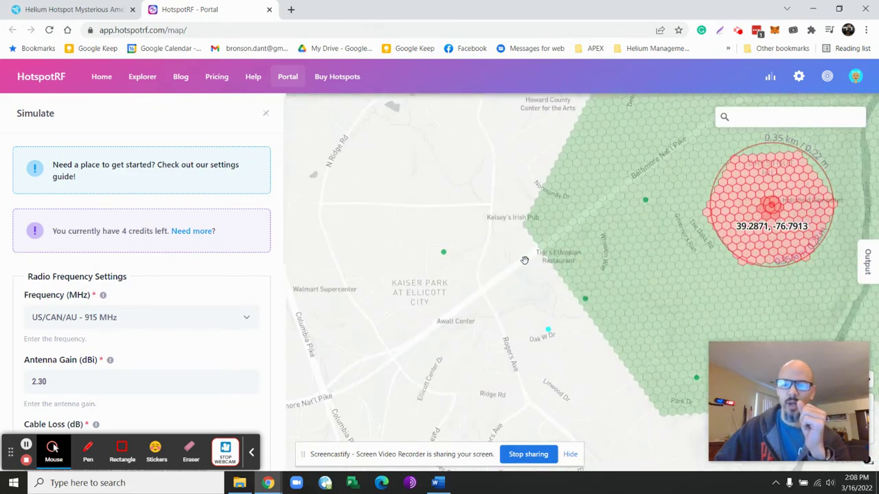
Move the simulation marker next to the existing hotspot near Oak Green Cir, at about 39.2875, -76.7998
mouse_move(607, 240)
mouse_down()
mouse_move(554, 268)
mouse_move(526, 267)
mouse_up()
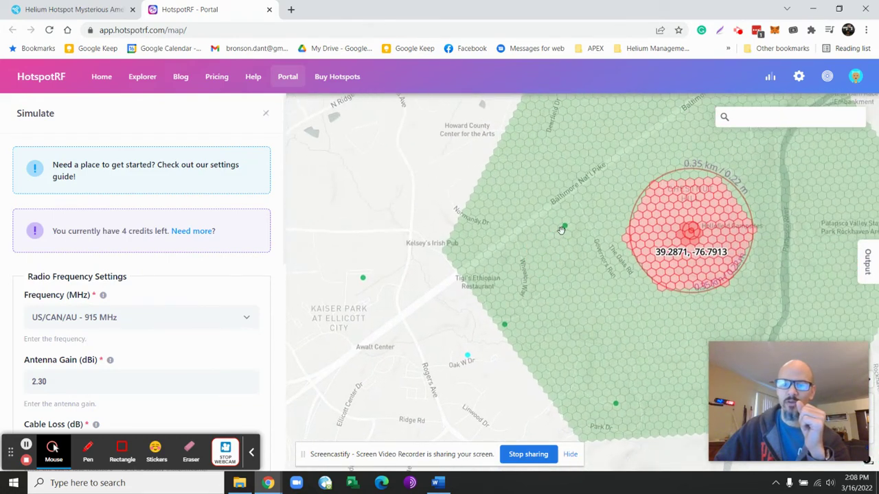
click(563, 227)
scroll(564, 230, up, 2)
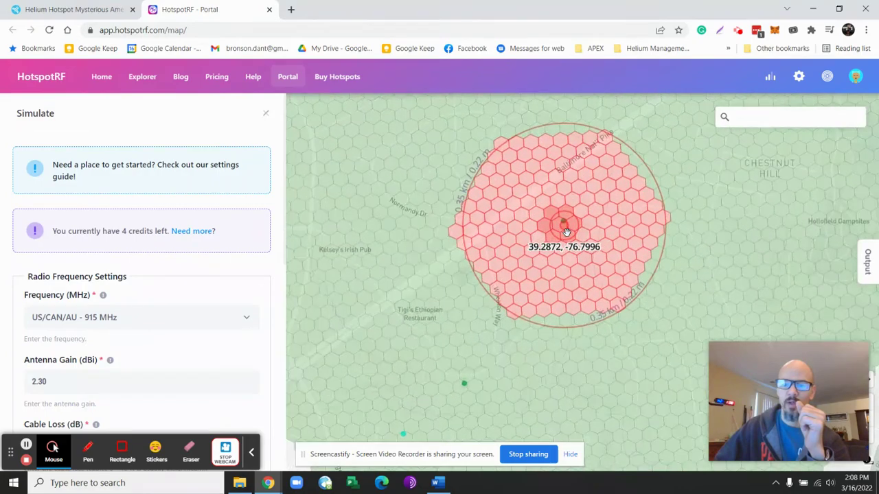
scroll(564, 230, up, 2)
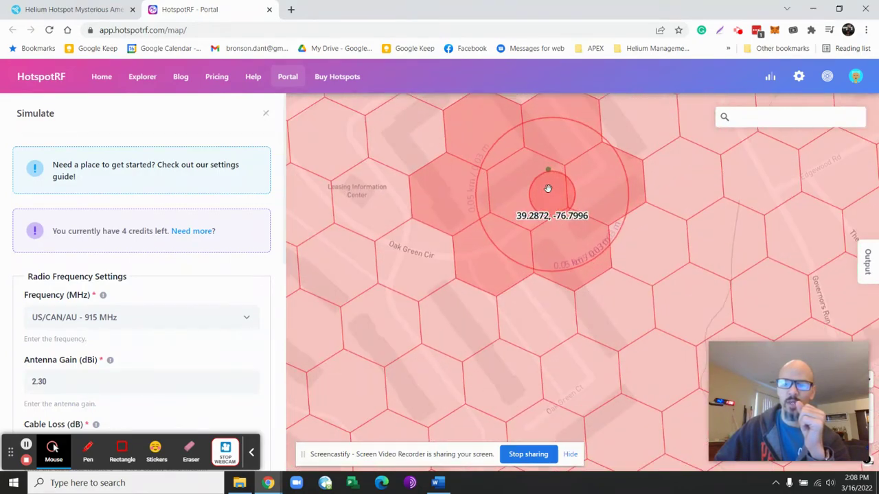
scroll(545, 188, up, 2)
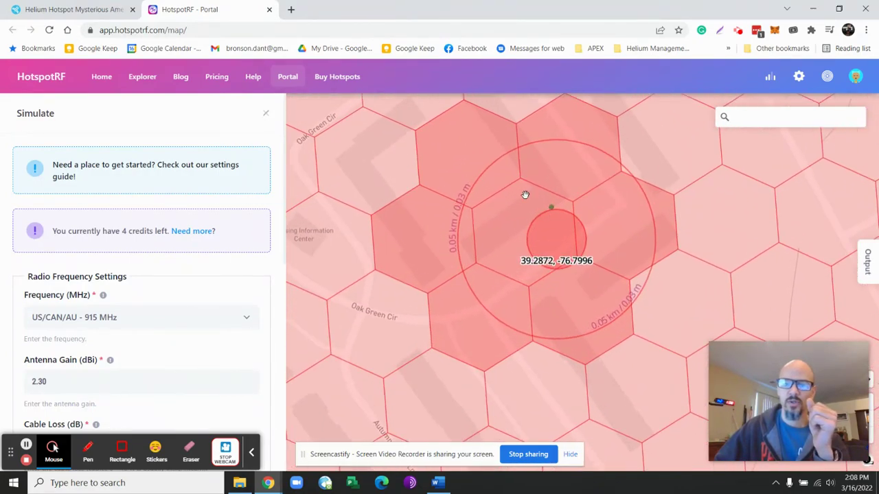
drag(526, 192, 608, 249)
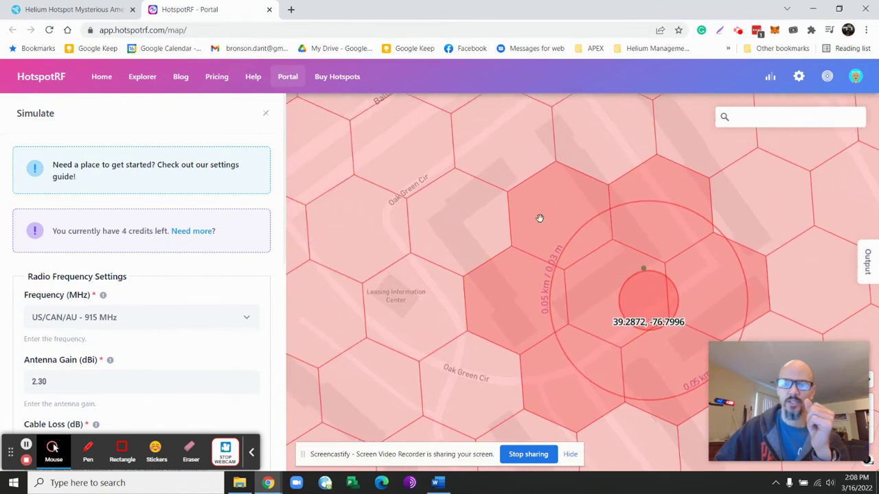
click(618, 249)
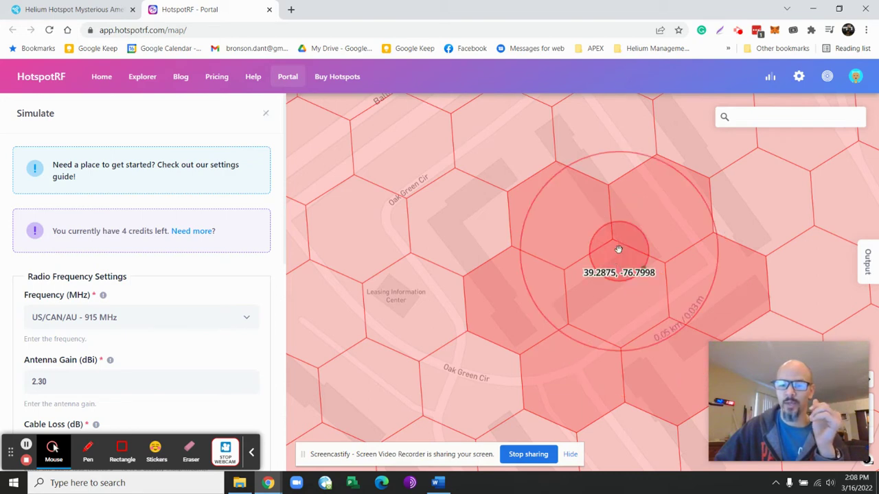
scroll(619, 250, down, 5)
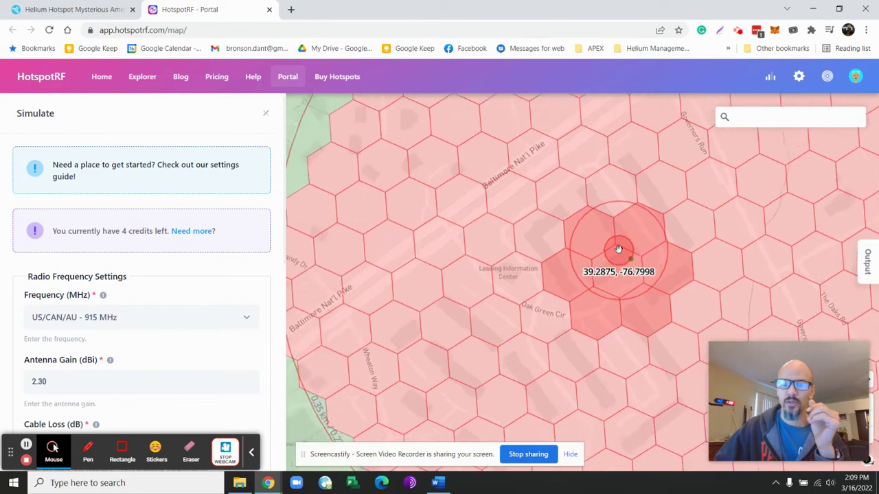
scroll(619, 250, down, 5)
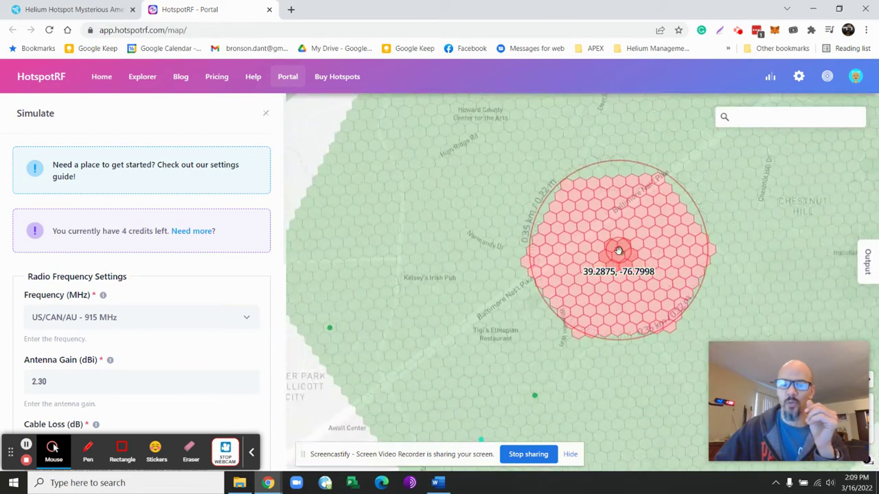
scroll(618, 251, down, 6)
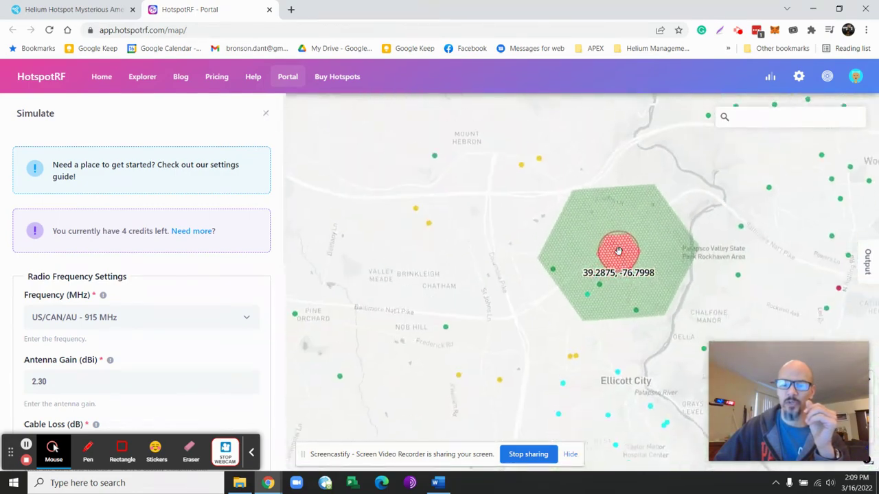
drag(618, 251, 591, 247)
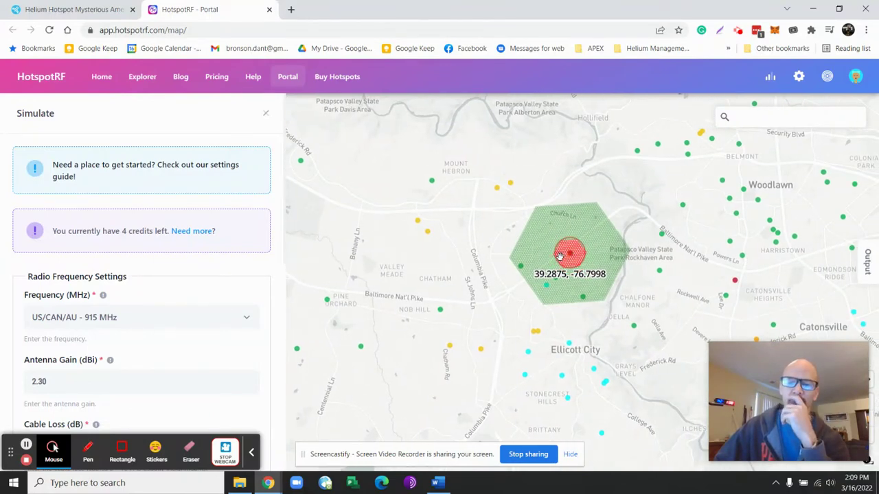
scroll(563, 255, down, 1)
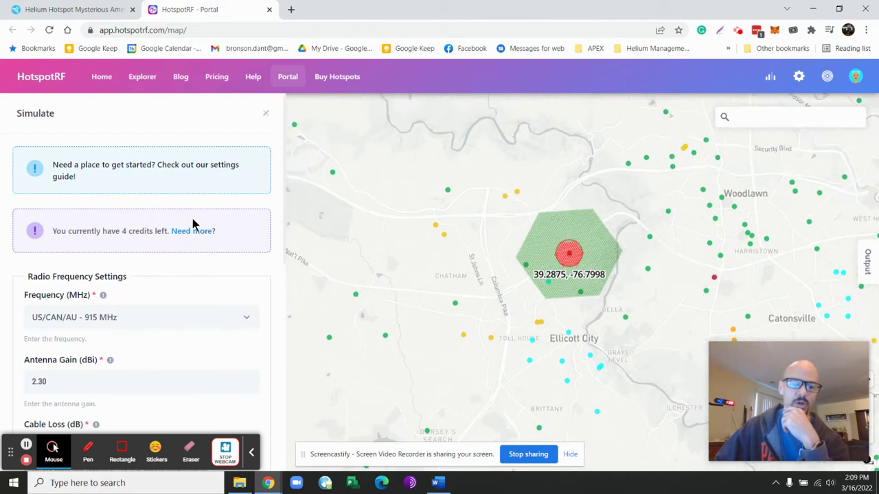
Set the antenna gain to 8 dBi in the radio frequency settings
scroll(192, 219, down, 3)
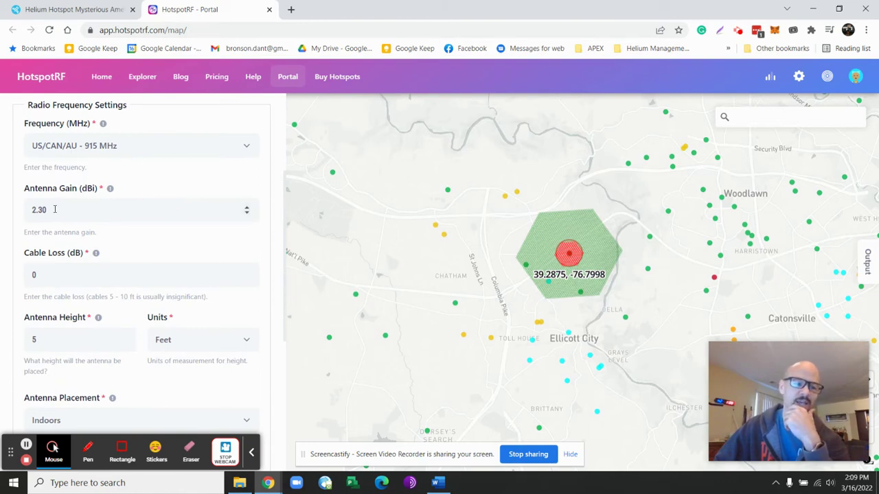
drag(54, 209, 25, 210)
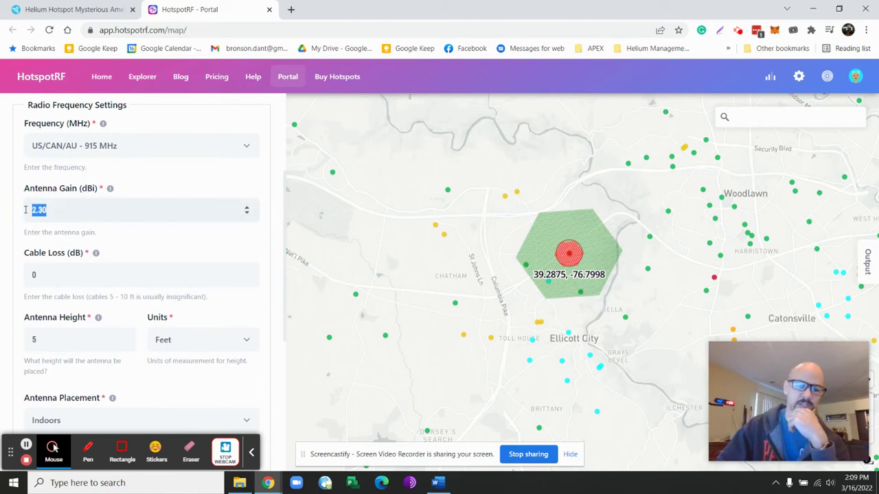
text(8)
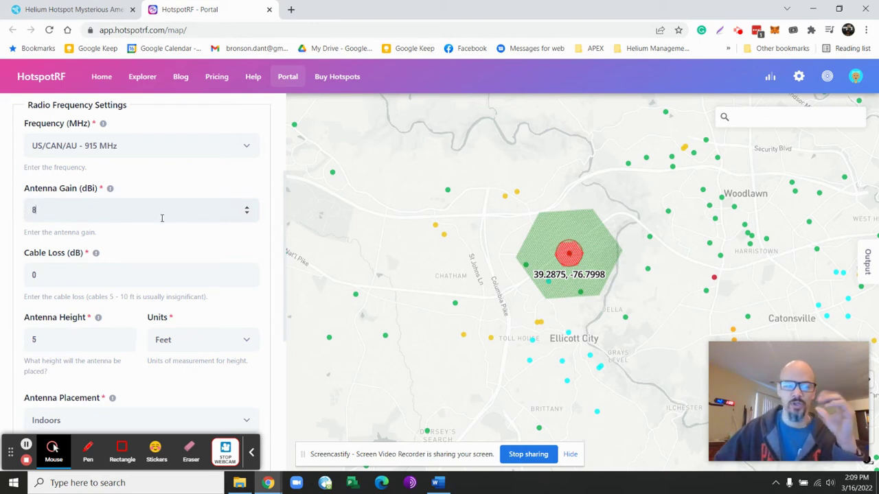
scroll(161, 217, down, 1)
scroll(106, 234, up, 1)
drag(73, 266, 25, 266)
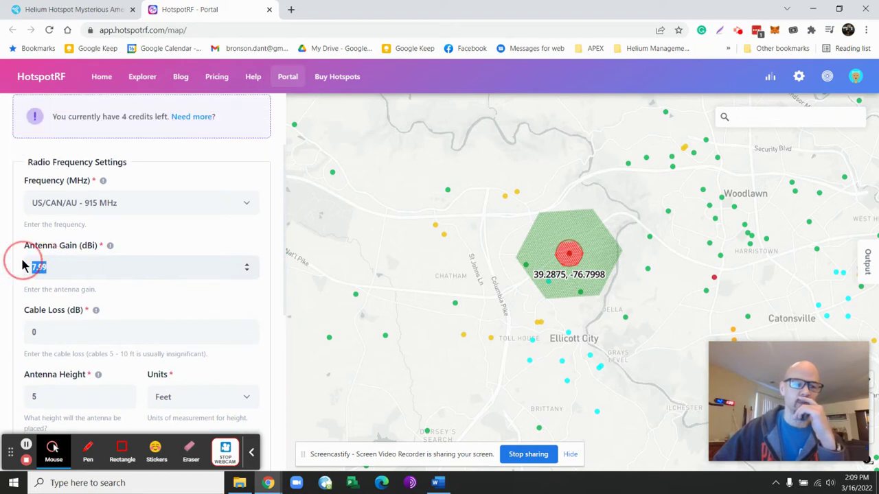
text(8)
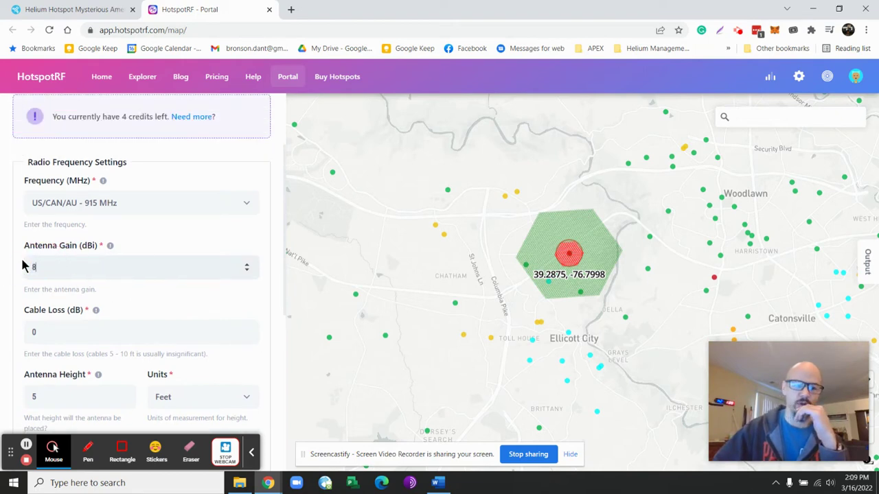
click(192, 370)
Set the antenna height to 7 feet and the antenna placement to Outdoors
scroll(160, 318, down, 3)
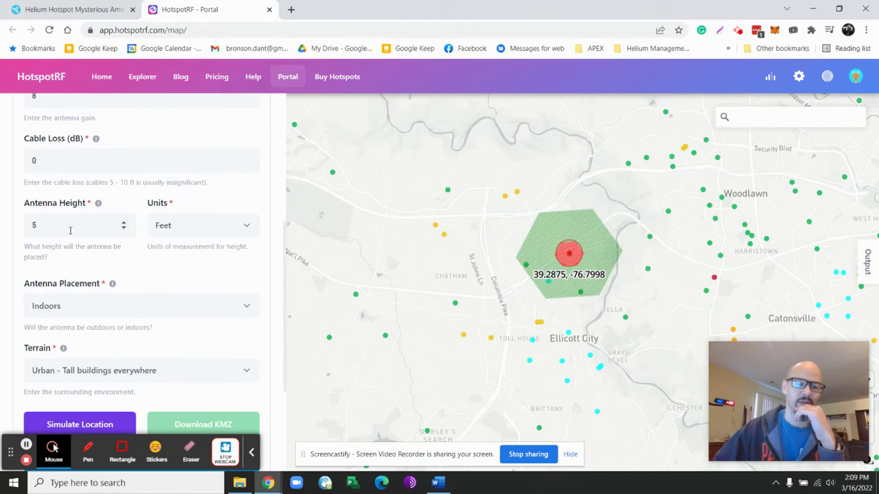
double_click(32, 224)
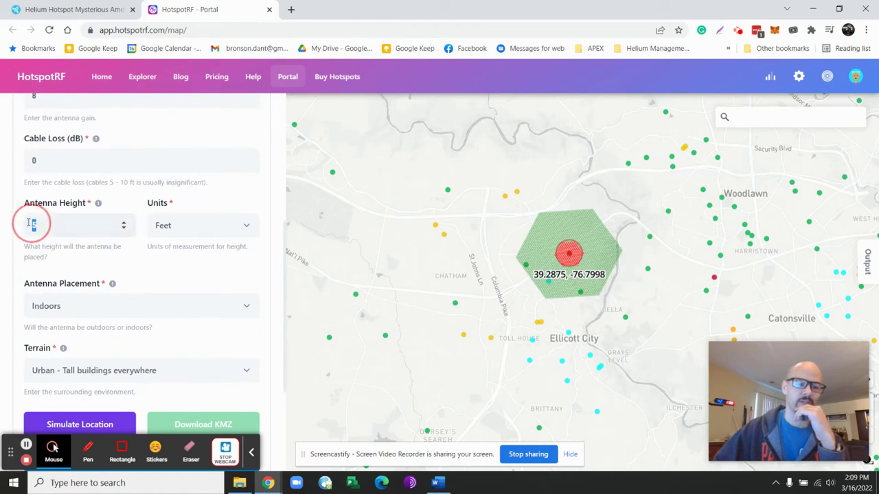
click(124, 224)
drag(122, 226, 2, 227)
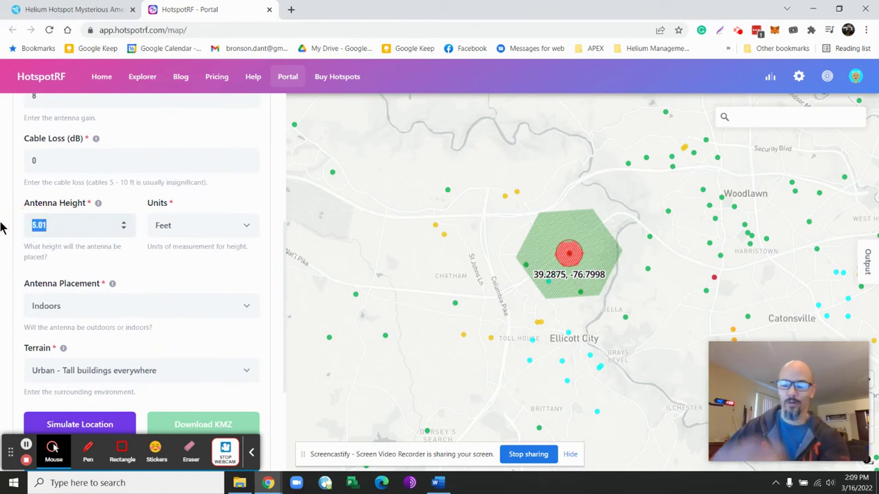
text(7)
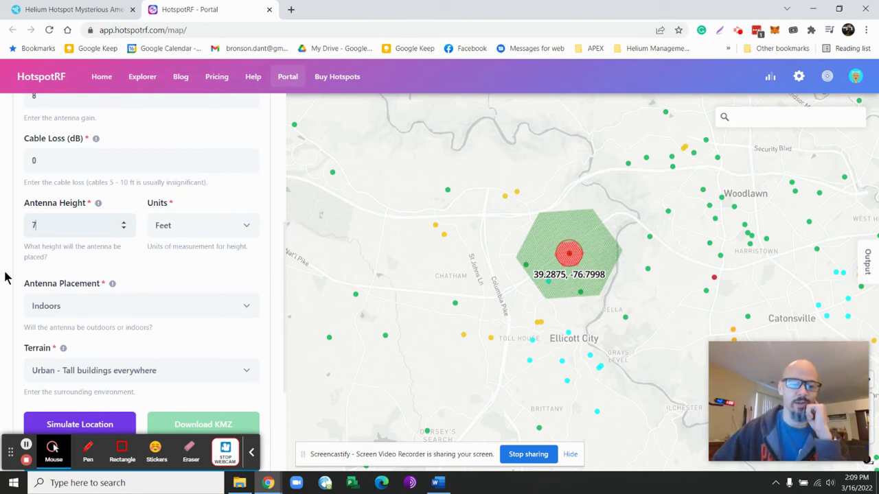
click(69, 305)
click(77, 335)
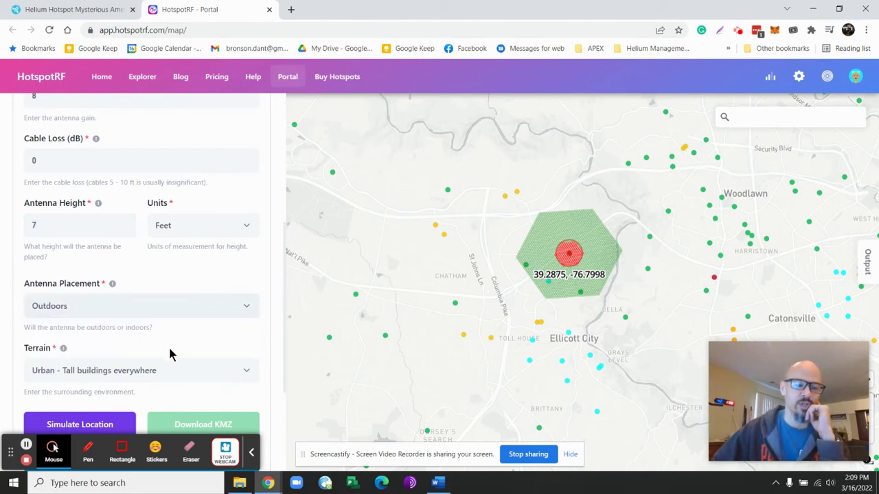
Set the terrain to Healthy Mix - 3 to 4 story buildings scattered (occasional tree)
scroll(169, 337, down, 1)
click(158, 313)
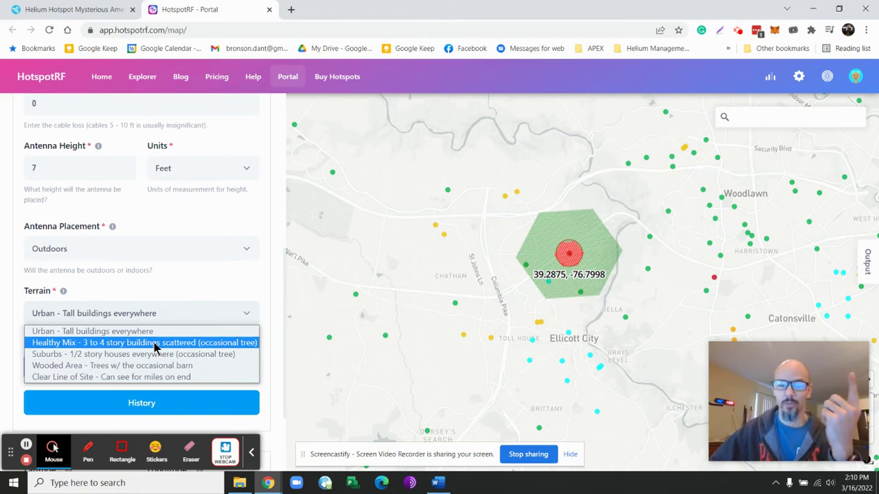
click(155, 343)
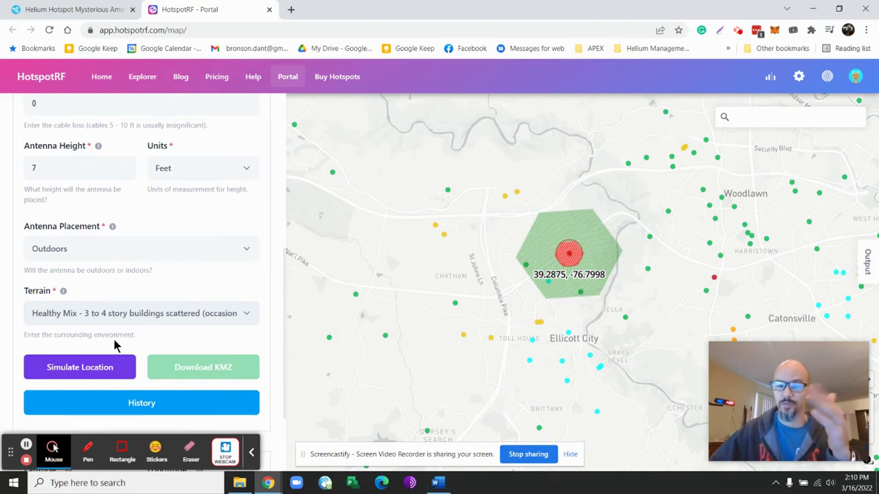
click(90, 317)
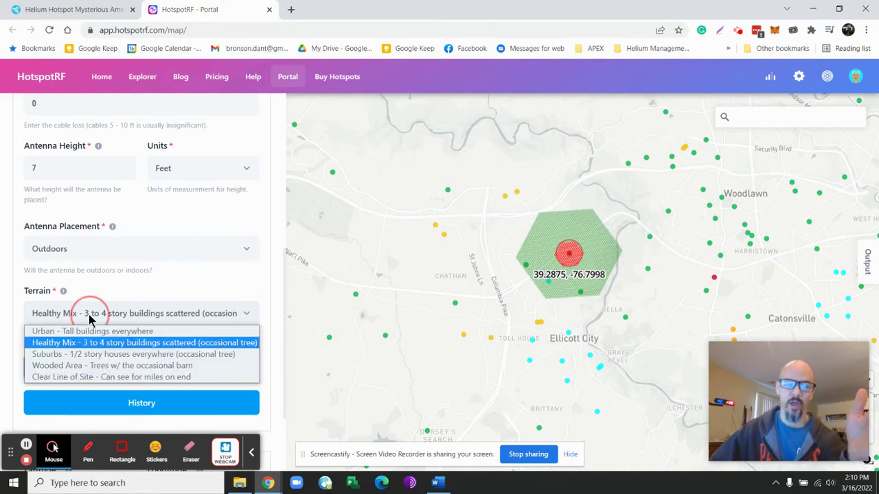
click(176, 295)
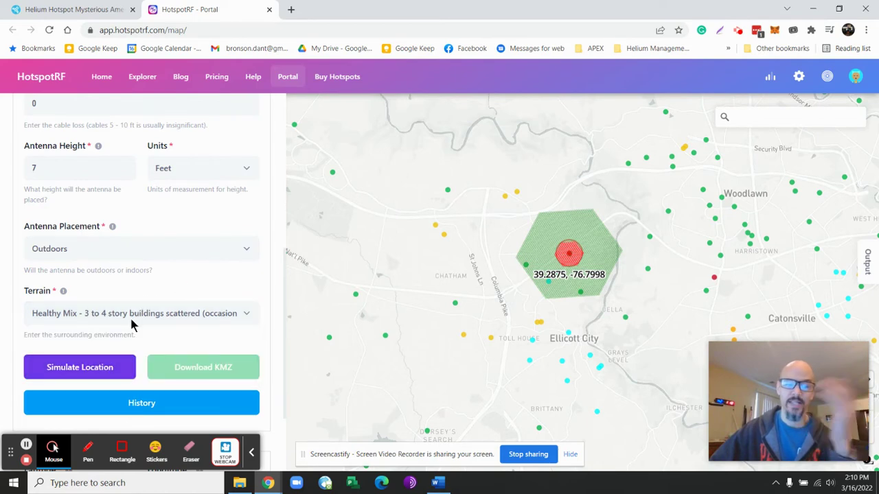
scroll(176, 291, up, 3)
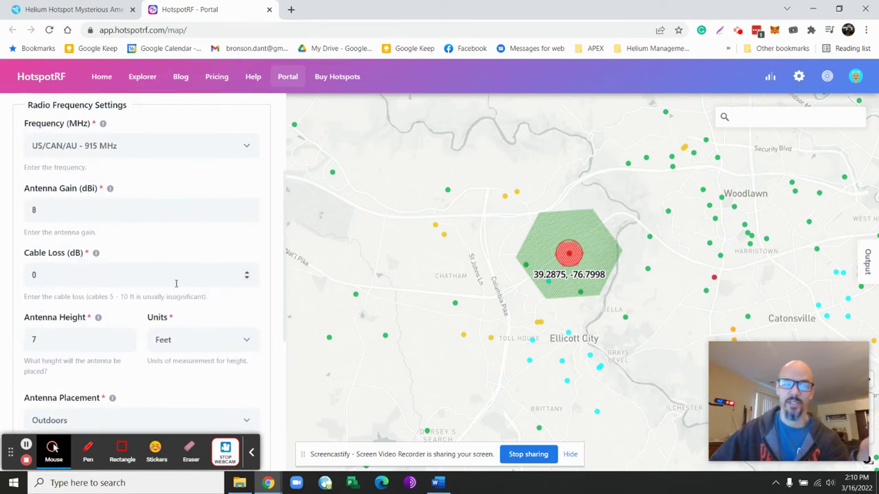
Run the coverage simulation for the location with the Healthy Mix terrain
scroll(176, 283, down, 4)
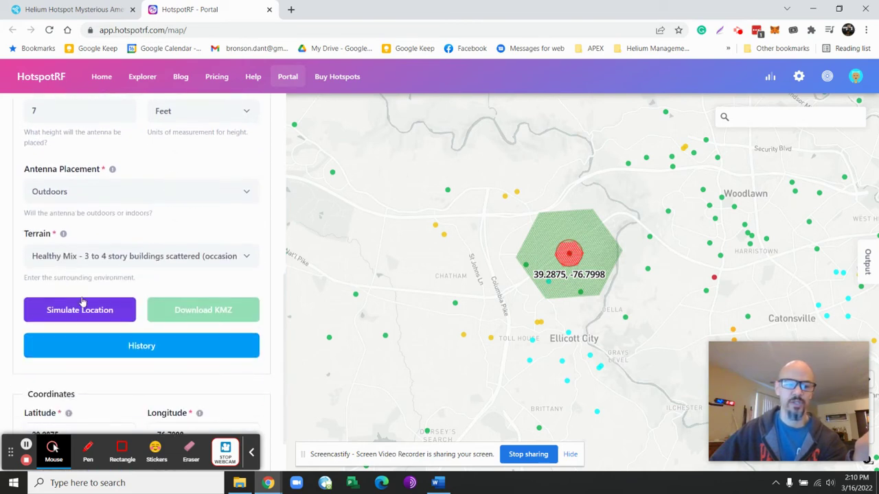
click(86, 311)
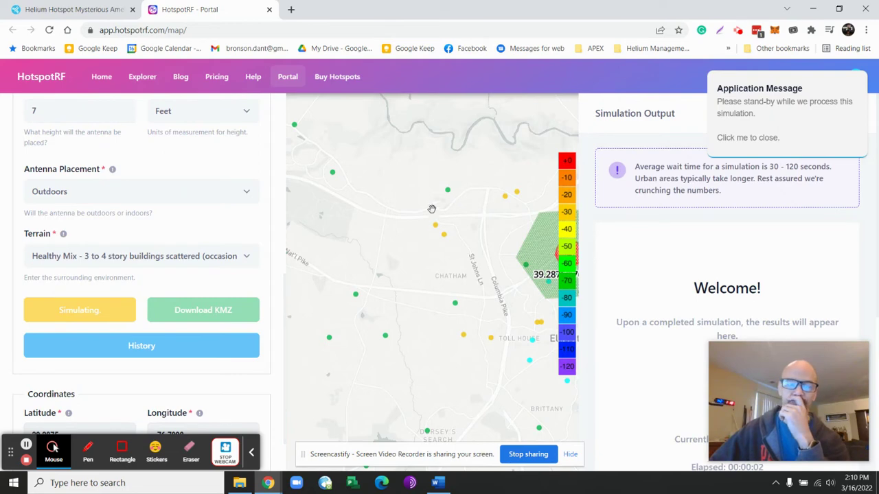
scroll(408, 247, up, 1)
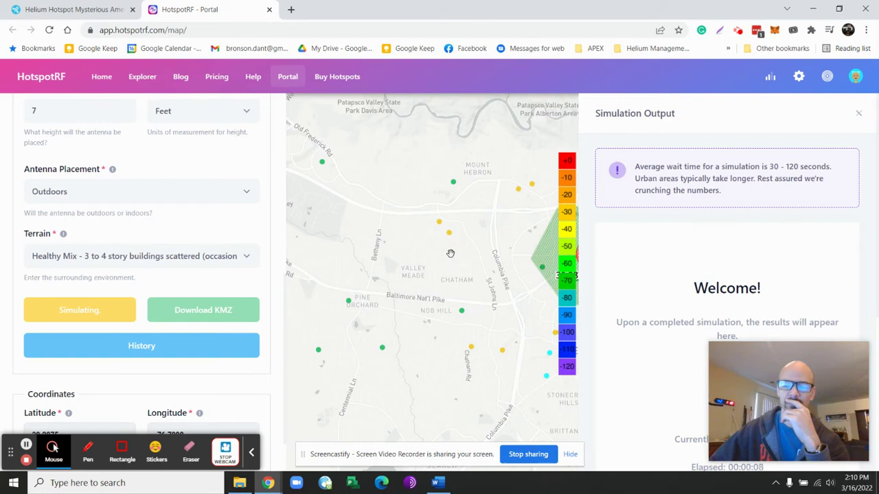
drag(780, 408, 100, 371)
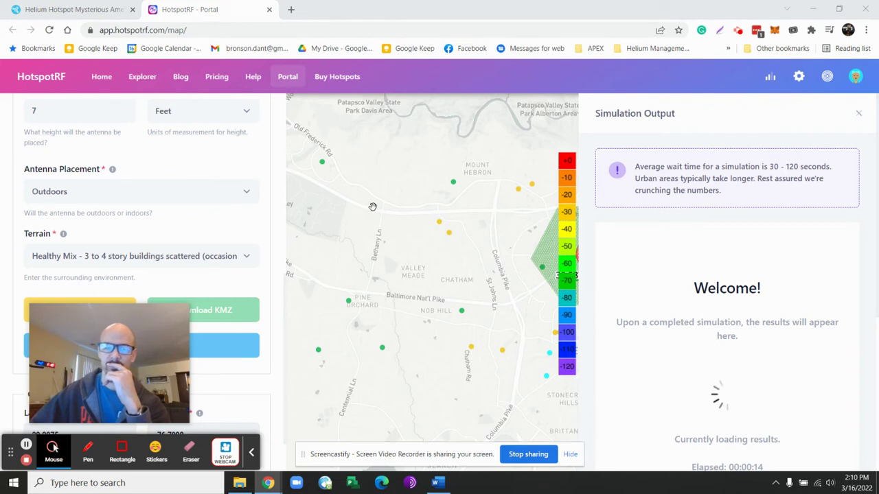
scroll(372, 207, down, 3)
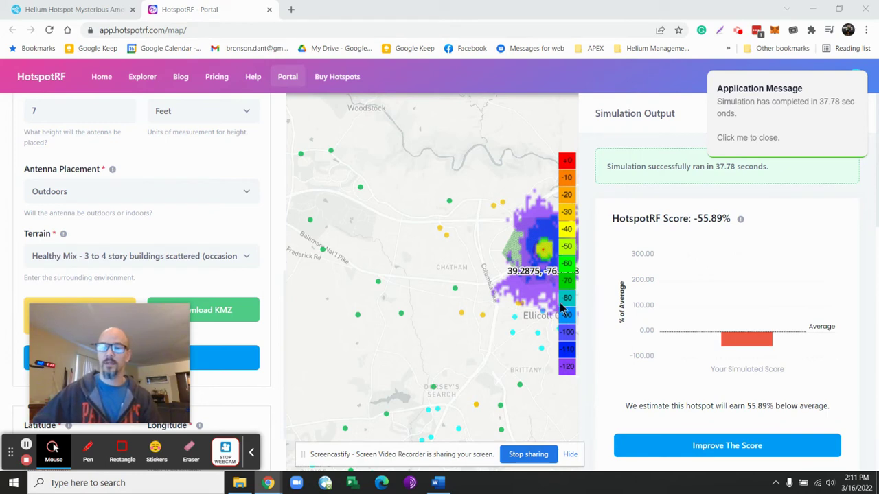
Examine the simulated coverage around Ellicott City together with the HotspotRF score, simulation summary and simulation details
drag(491, 284, 404, 295)
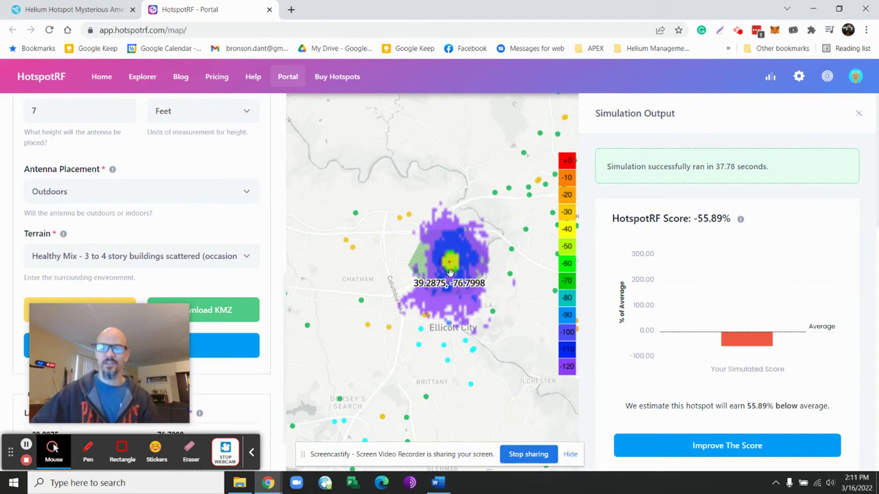
scroll(449, 273, up, 3)
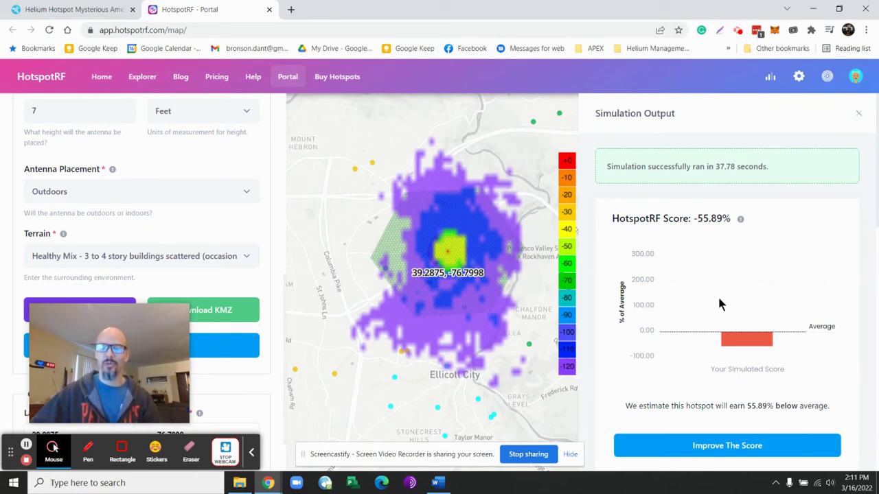
scroll(719, 304, down, 1)
scroll(718, 304, down, 3)
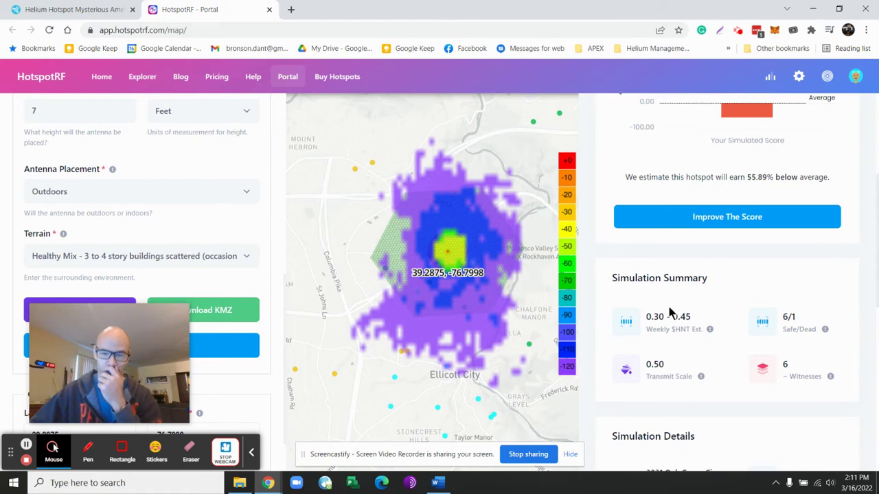
scroll(718, 300, down, 3)
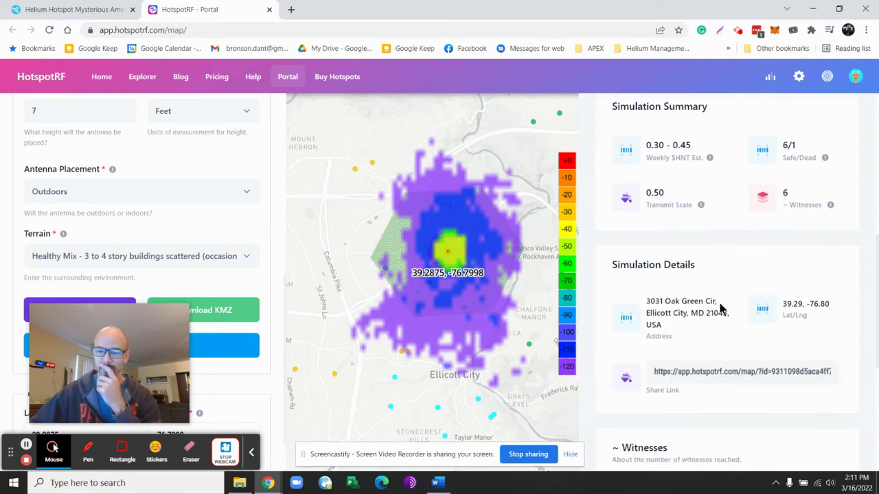
scroll(718, 306, up, 3)
scroll(718, 307, down, 2)
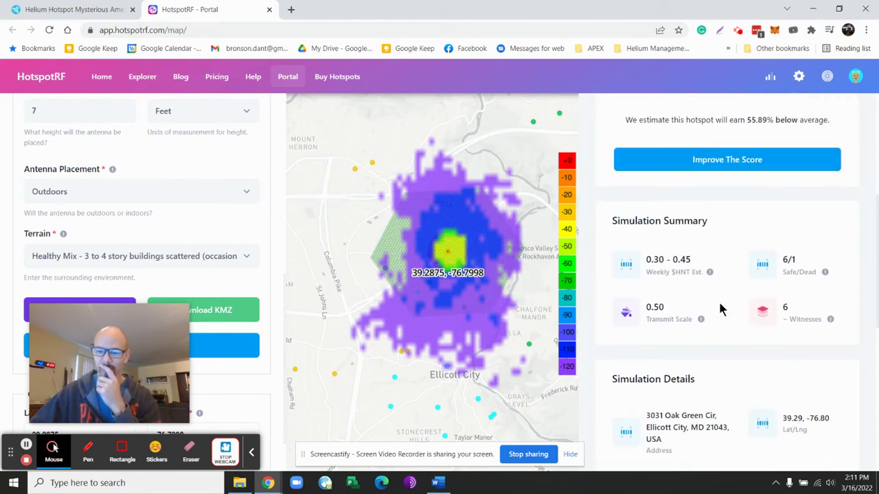
scroll(719, 310, up, 3)
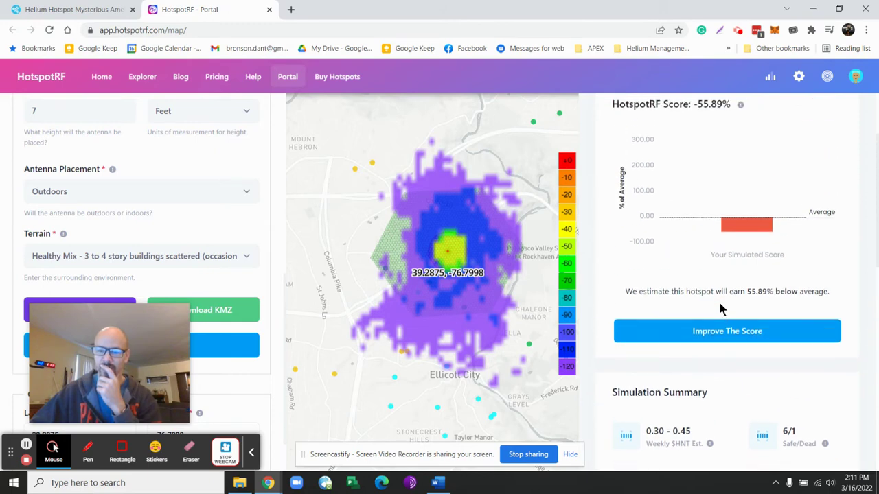
scroll(719, 310, up, 2)
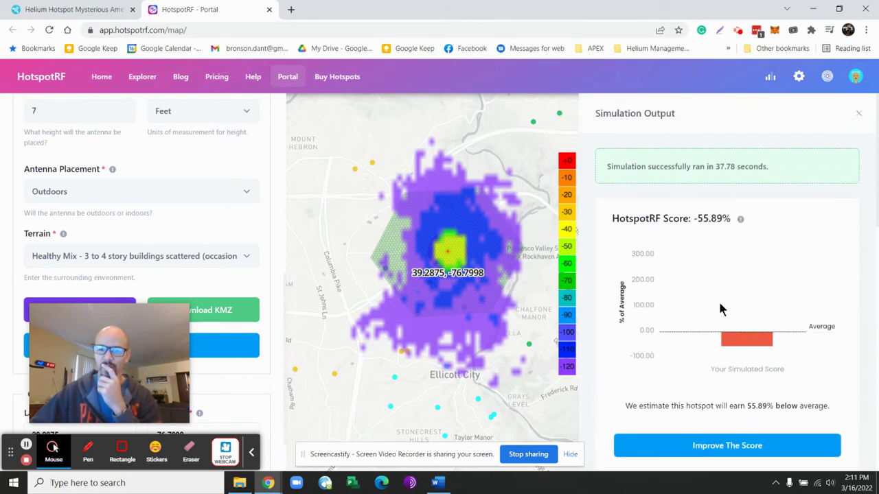
Compare the simulation's score and earnings estimate with the Mysterious Amethyst Yak hotspot's rewards in HeliumTracker, and return to HotspotRF
mouse_move(742, 218)
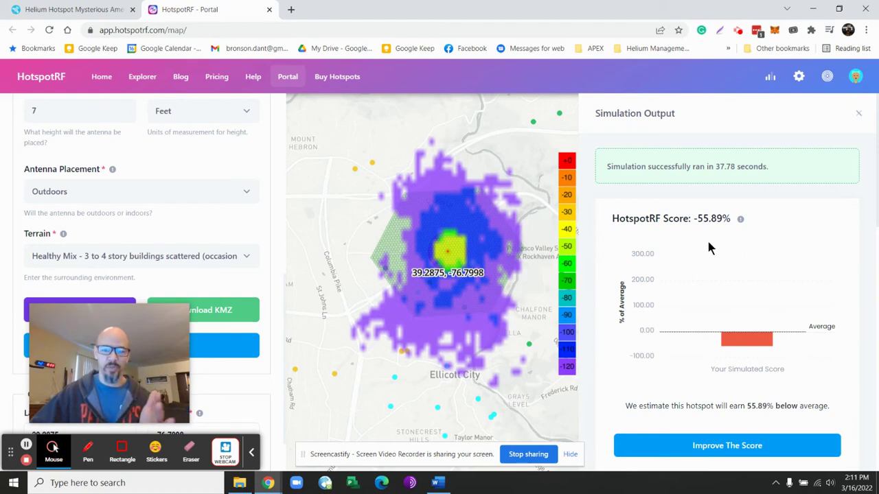
scroll(708, 244, down, 1)
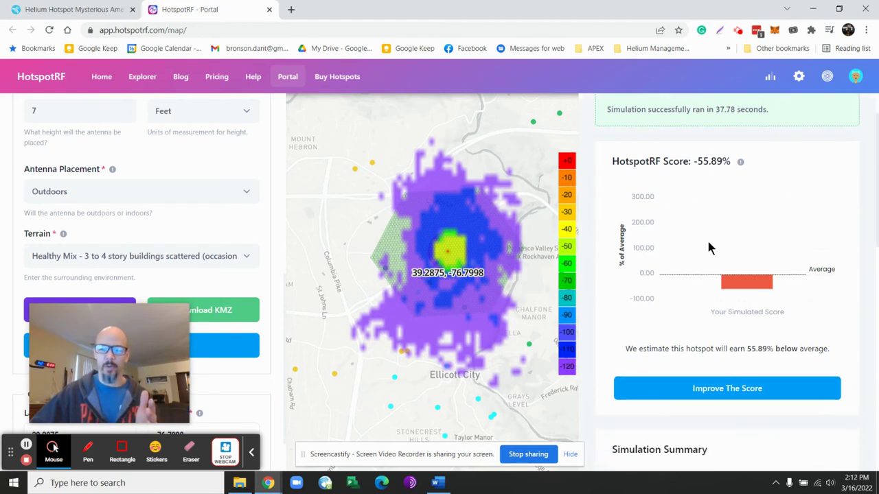
scroll(695, 221, down, 3)
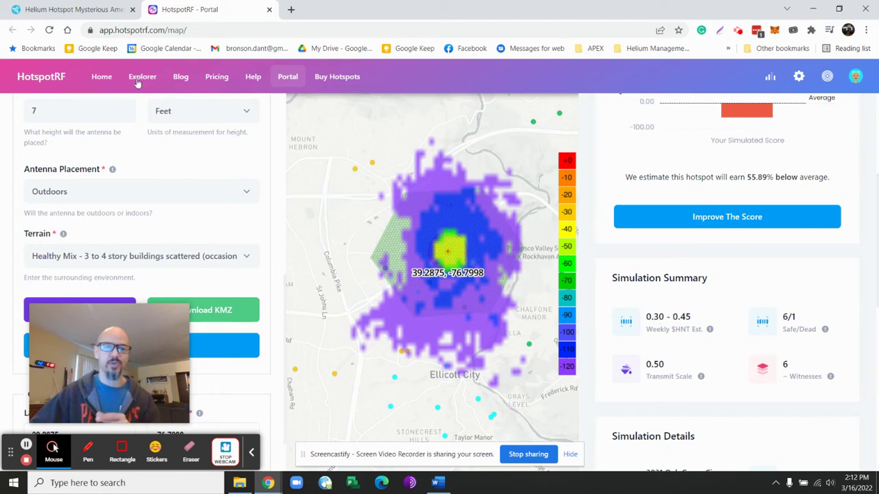
click(67, 10)
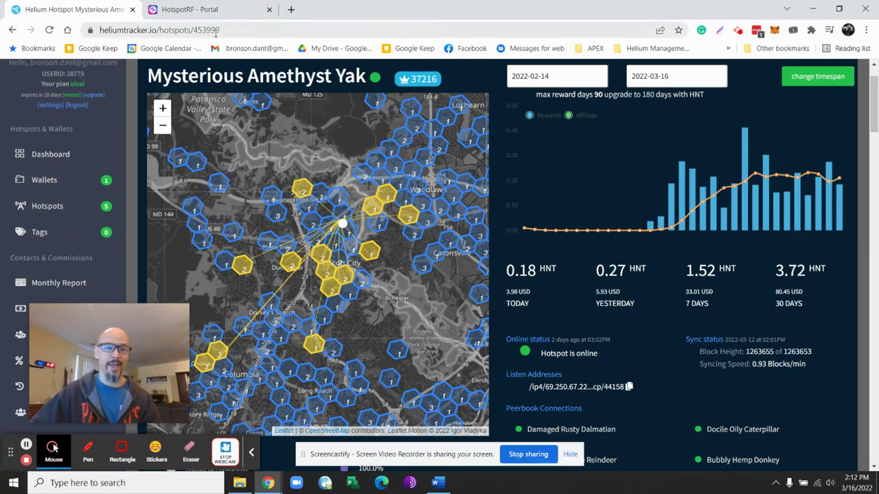
click(216, 15)
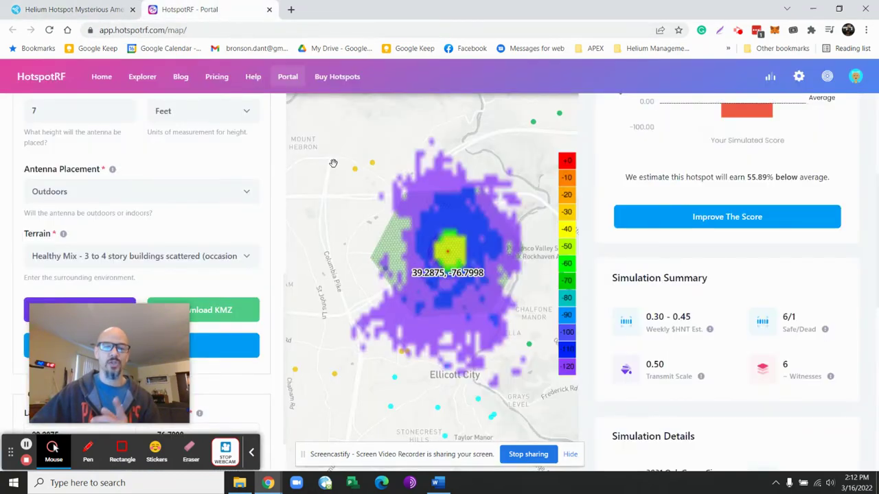
Set the terrain to Suburbs - 1/2 story houses everywhere (occasional tree)
mouse_move(129, 364)
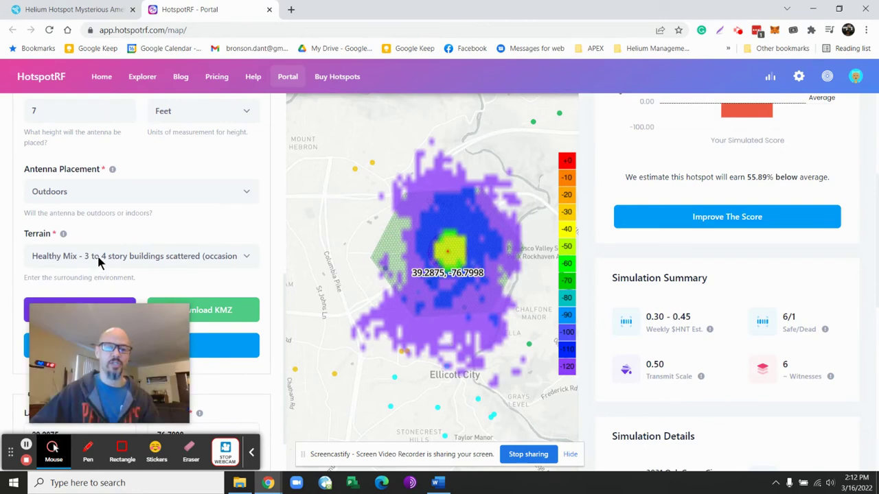
click(143, 255)
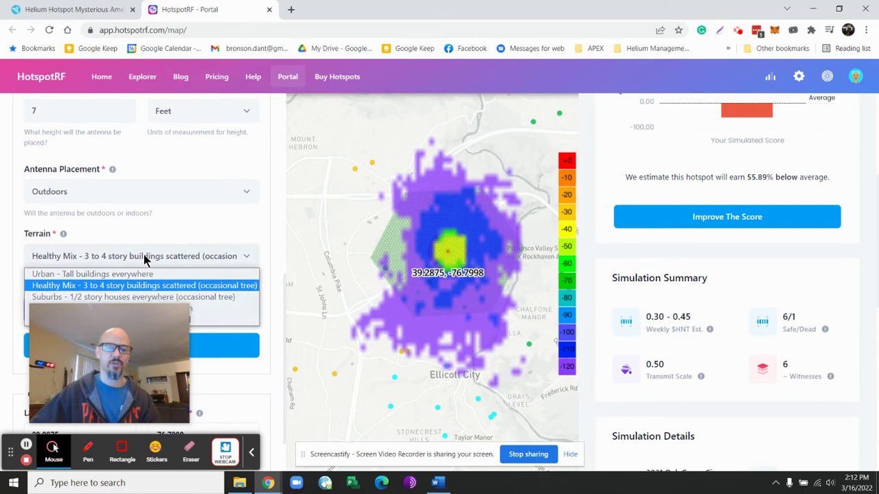
click(202, 298)
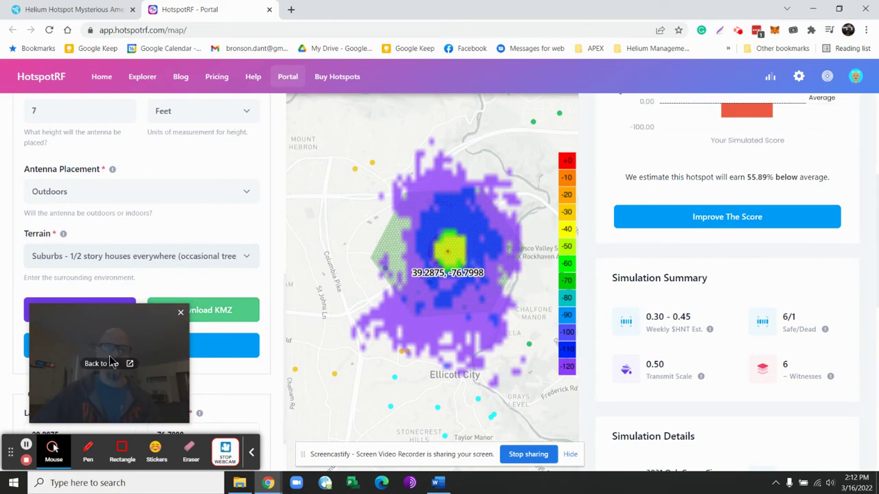
drag(33, 348, 279, 353)
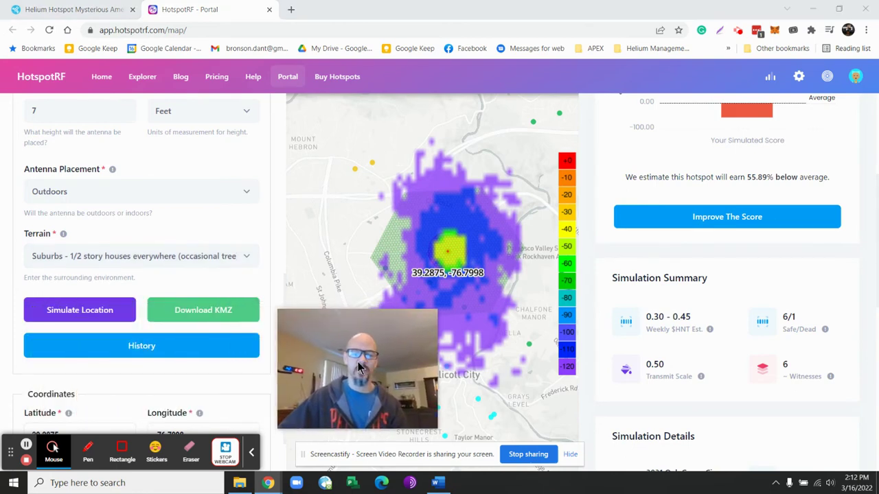
Run the coverage simulation again for the same location with the Suburbs terrain
click(85, 311)
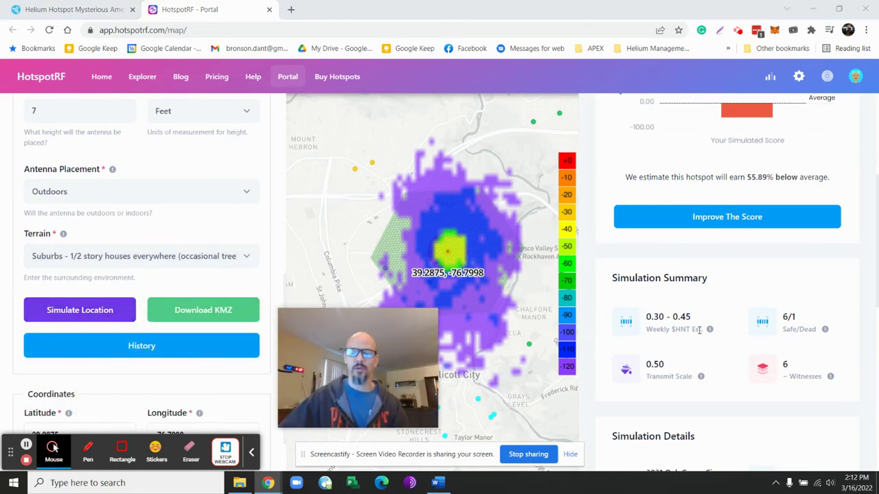
mouse_move(418, 309)
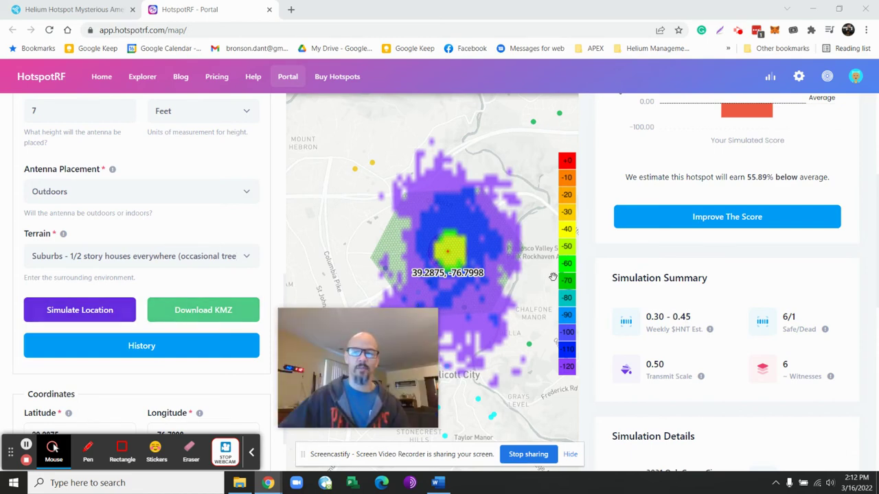
scroll(627, 197, up, 2)
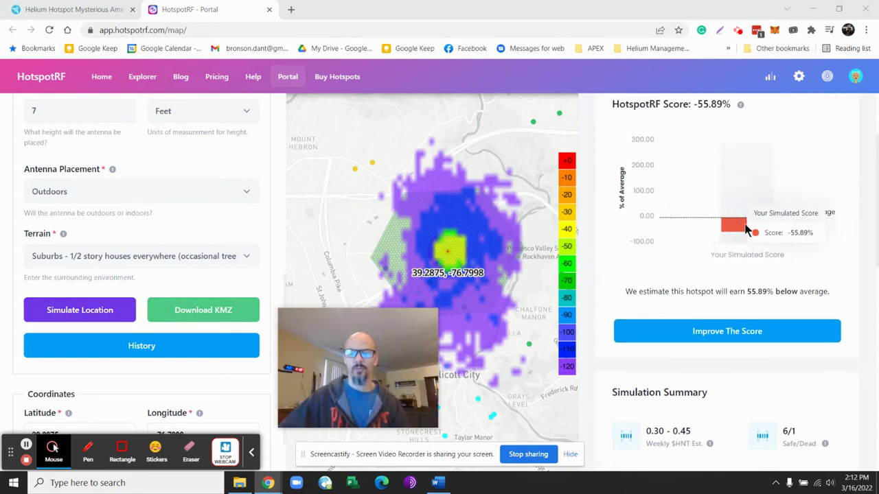
click(75, 312)
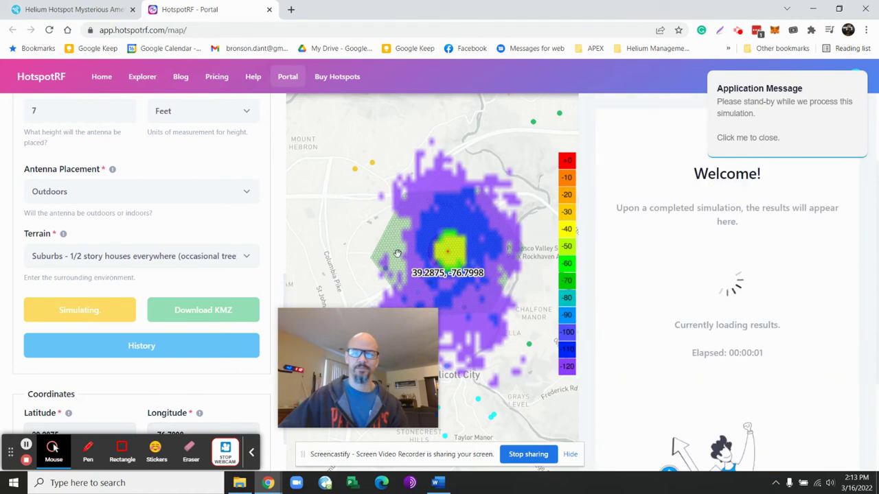
mouse_move(349, 345)
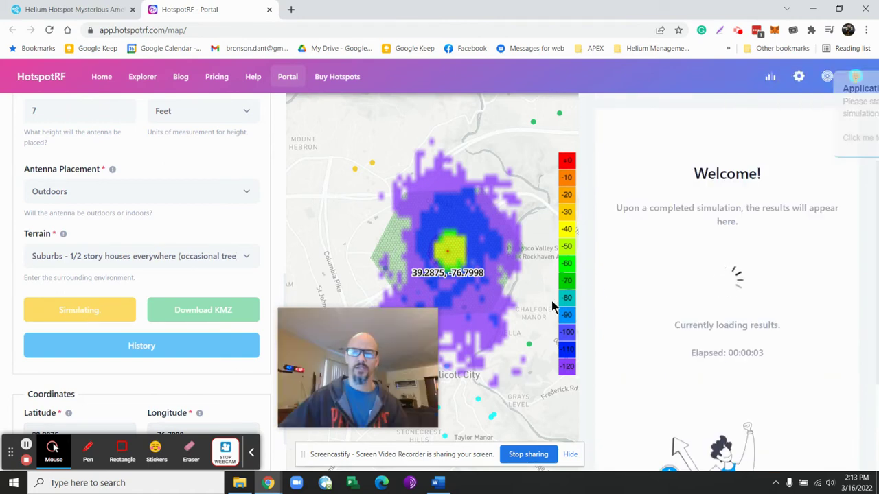
drag(353, 355, 134, 336)
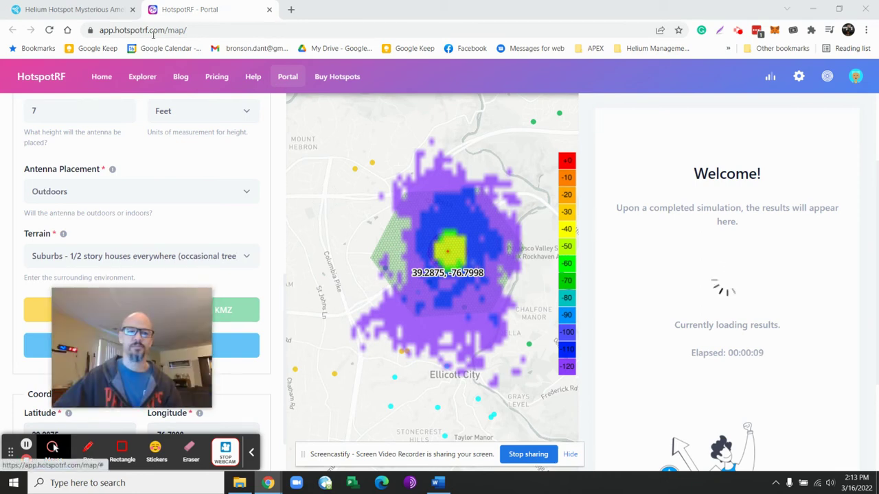
Compare the Mysterious Amethyst Yak hotspot's rewards in HeliumTracker with the coverage, score and summary of the Suburbs simulation in HotspotRF
click(94, 11)
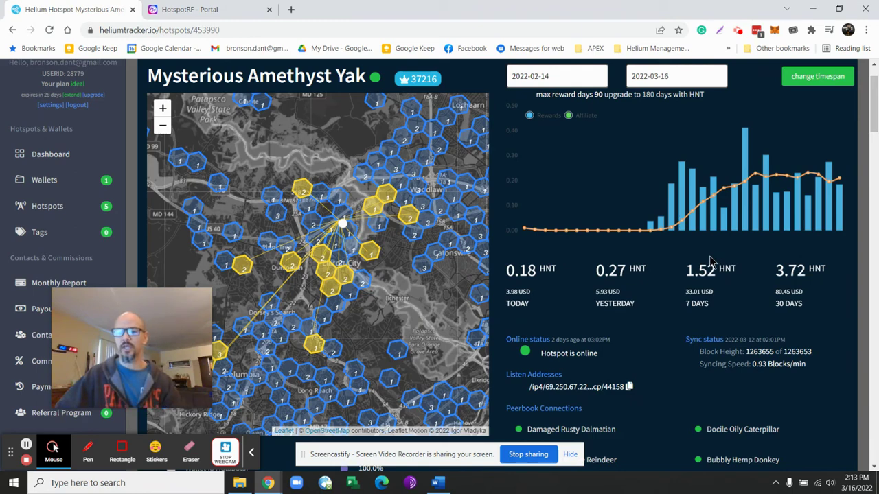
mouse_move(721, 212)
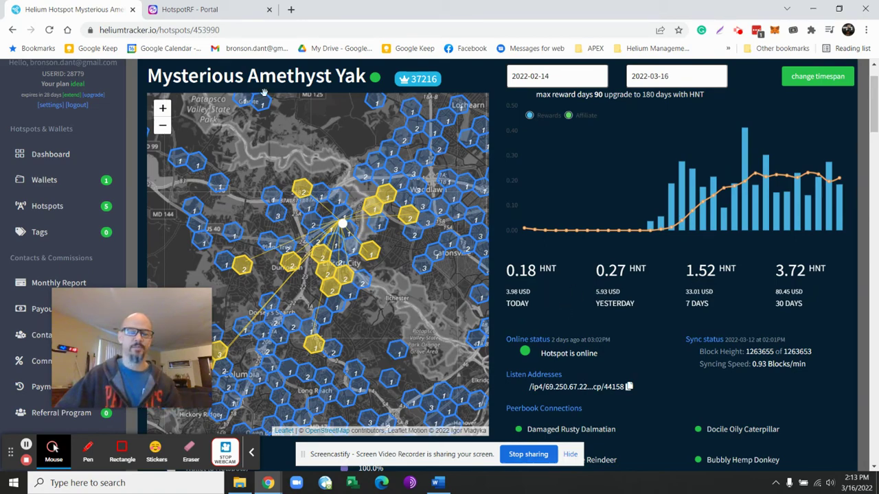
click(206, 10)
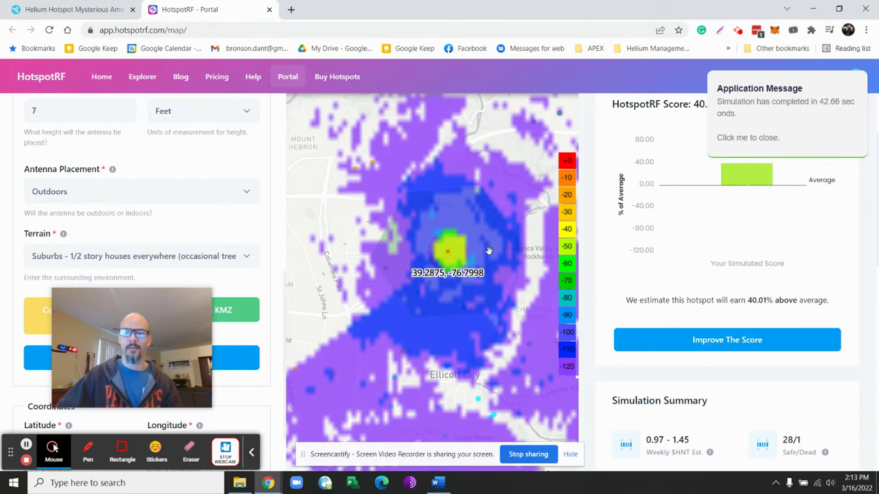
scroll(464, 263, down, 1)
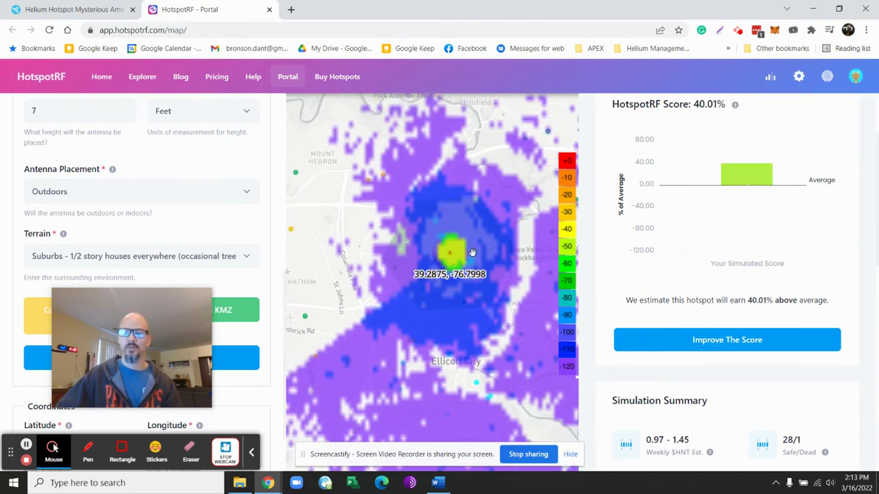
scroll(683, 265, down, 1)
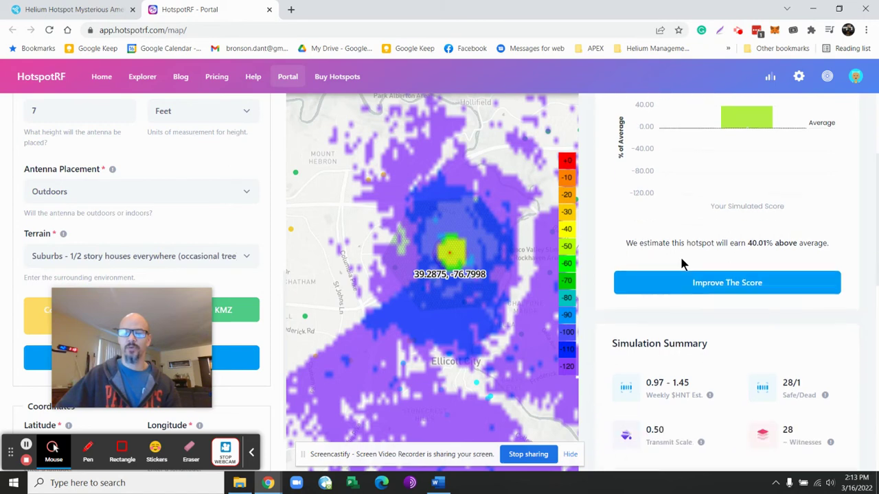
scroll(680, 288, down, 1)
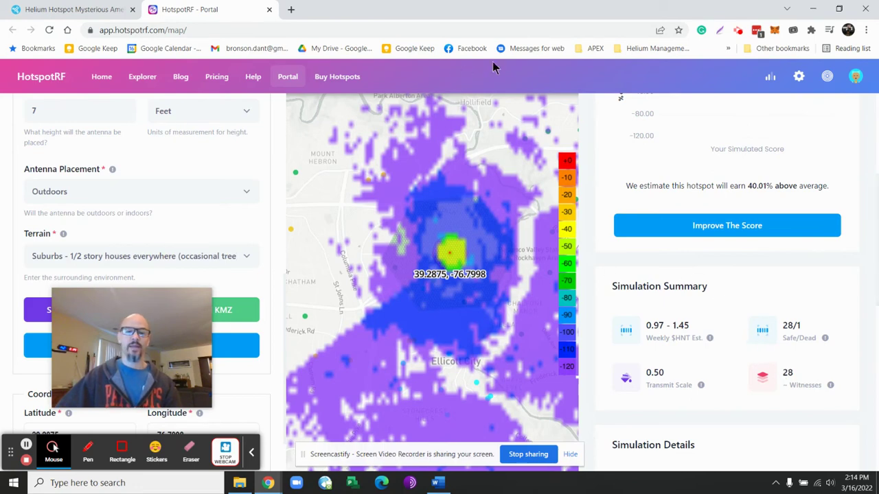
Open a bookmarked hotspot page of Helium Explorer from the Helium management bookmarks in a new tab
click(642, 48)
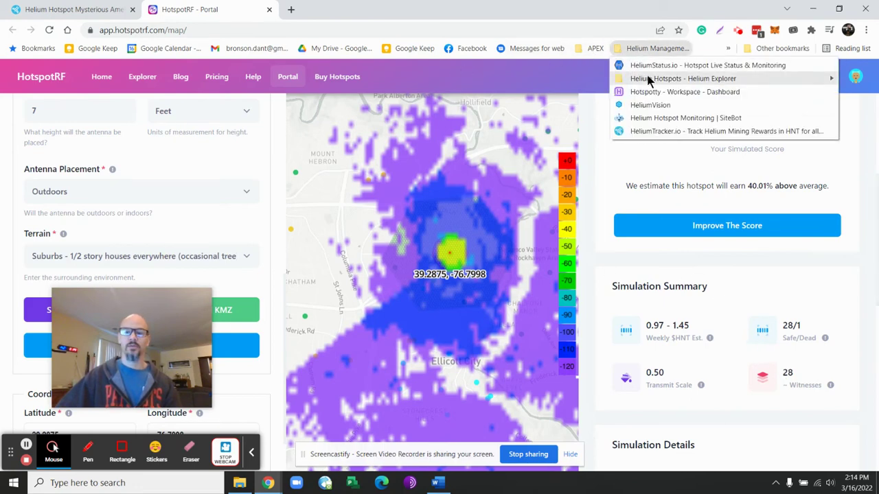
mouse_move(653, 83)
right_click(565, 79)
click(583, 87)
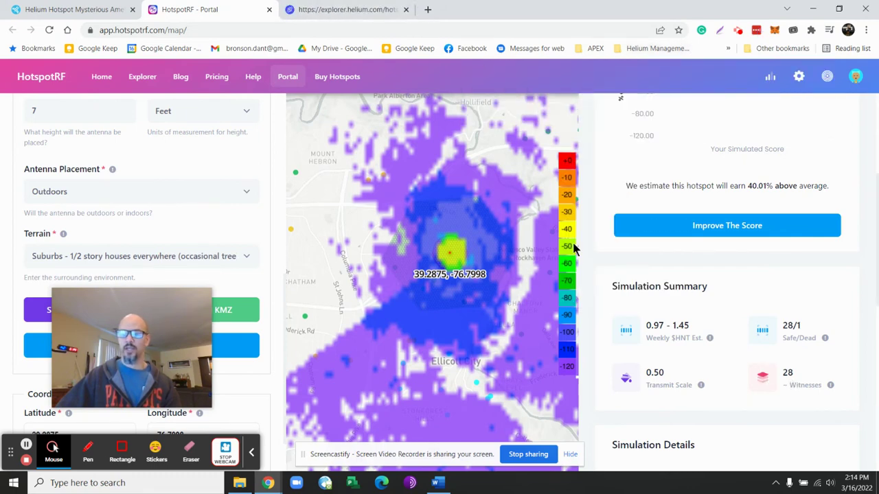
Compare the Mysterious Amethyst Yak hotspot's beacon and witness statistics in Helium Explorer with the witness estimate in the HotspotRF simulation summary
click(348, 12)
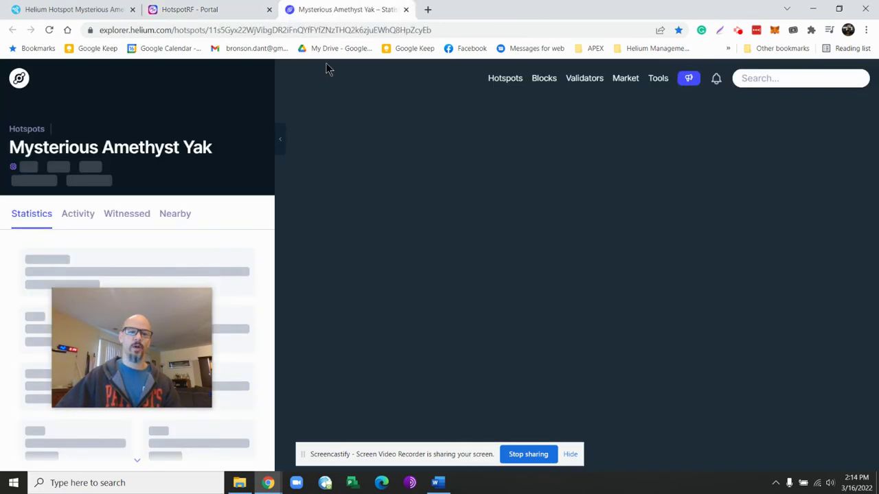
drag(139, 324, 796, 398)
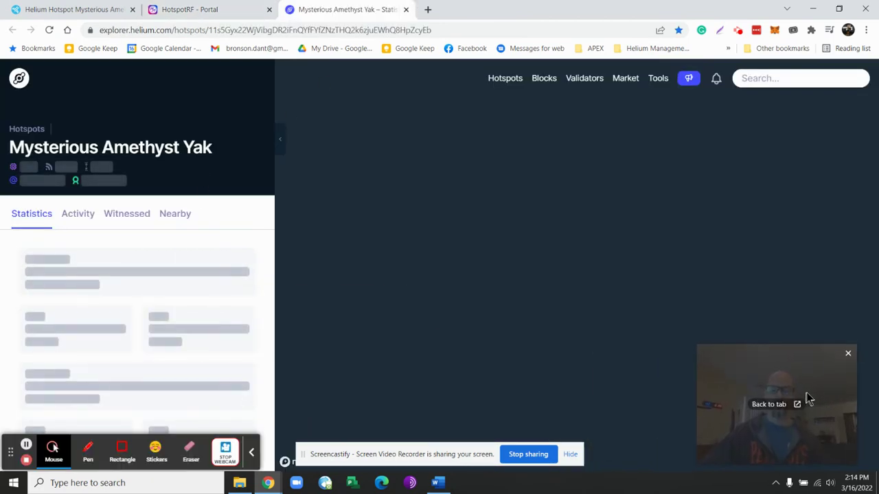
scroll(212, 278, down, 2)
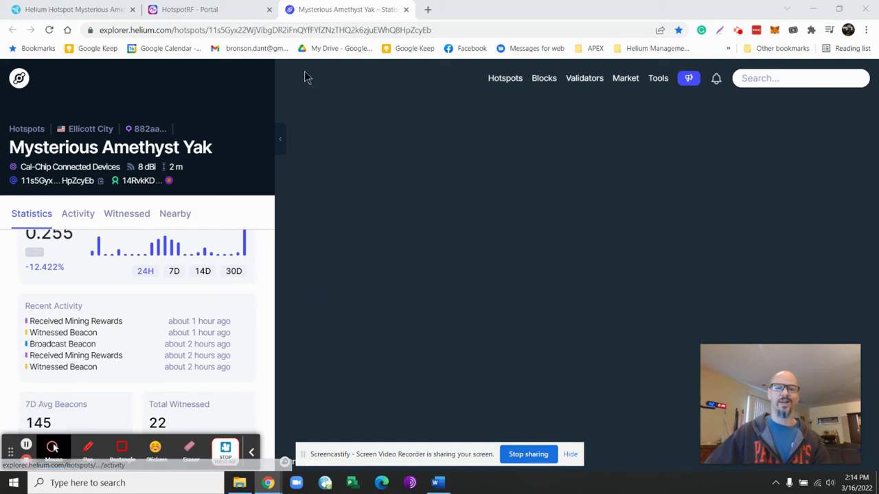
click(227, 15)
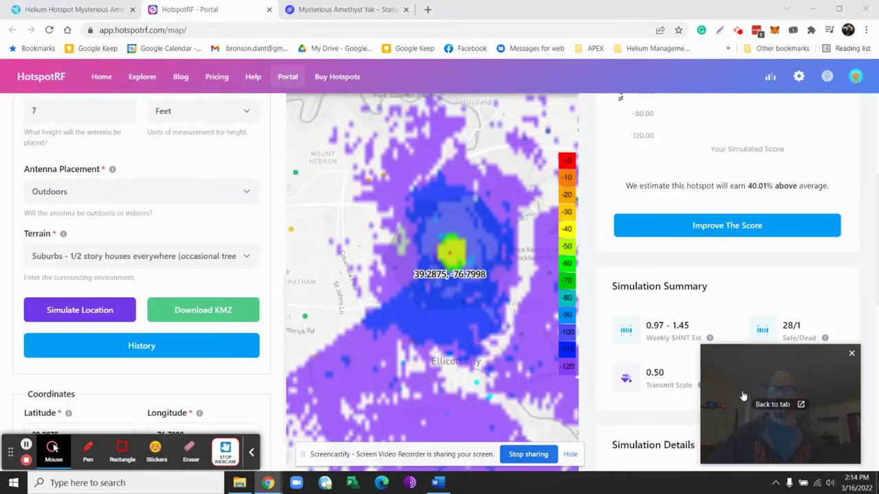
drag(730, 376, 539, 368)
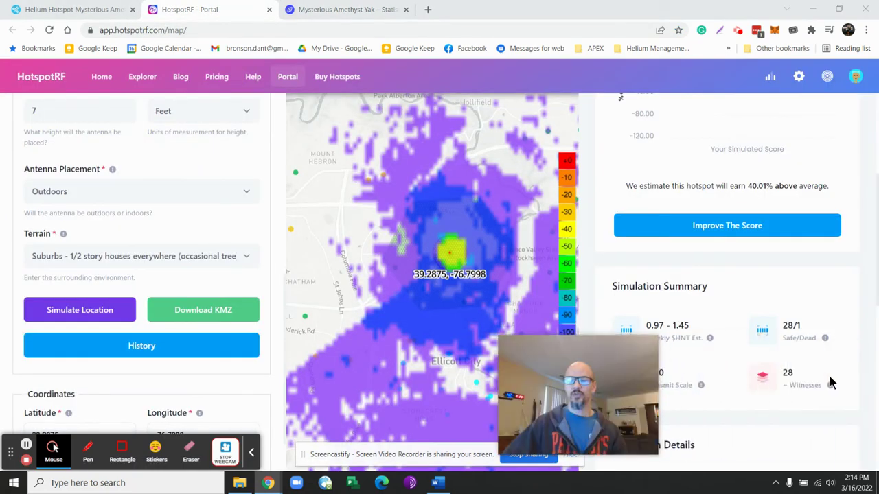
mouse_move(830, 385)
mouse_move(607, 394)
drag(574, 381, 751, 387)
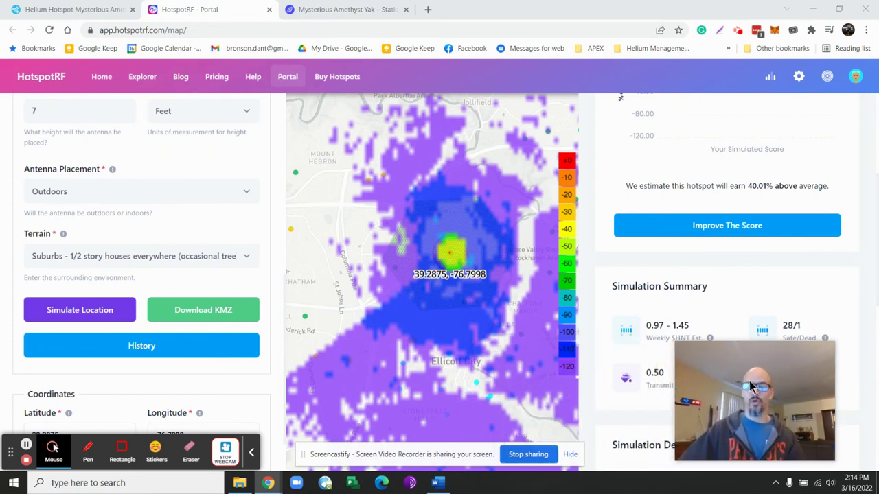
click(316, 10)
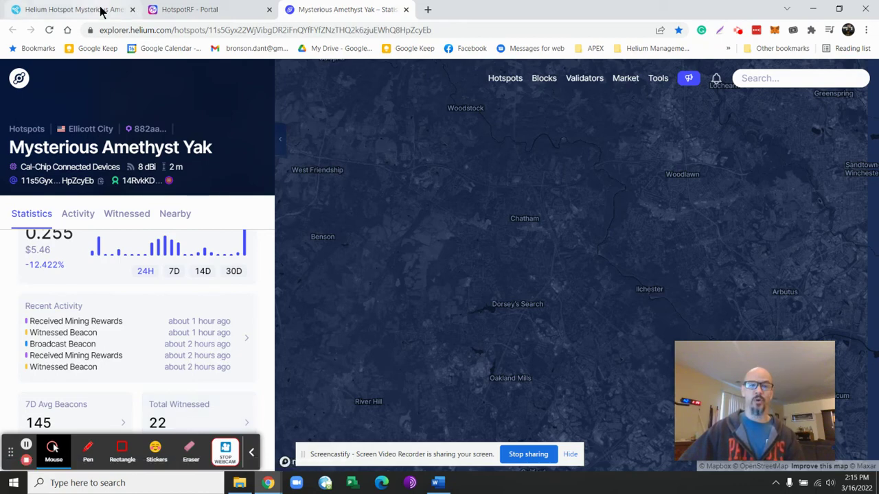
Return to HotspotRF, close the simulation settings, and examine the Suburbs coverage map from Ellicott City towards Woodlawn and Catonsville alongside the HotspotRF score
click(187, 10)
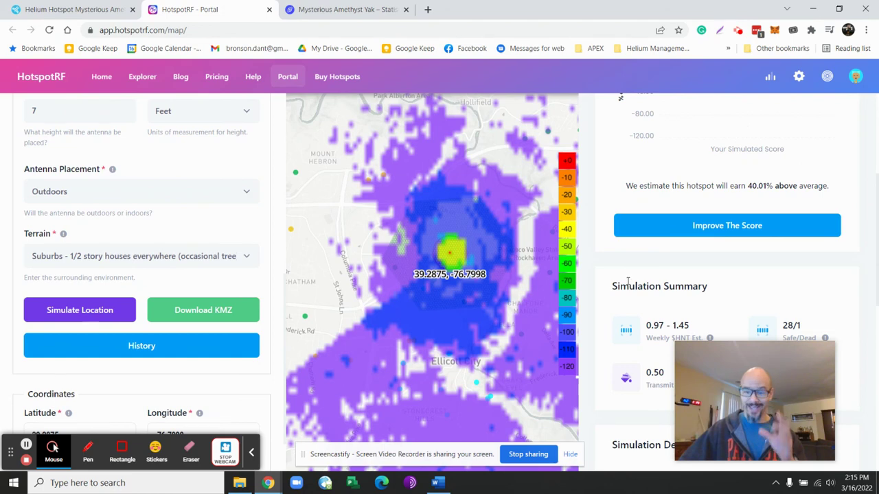
scroll(447, 251, down, 1)
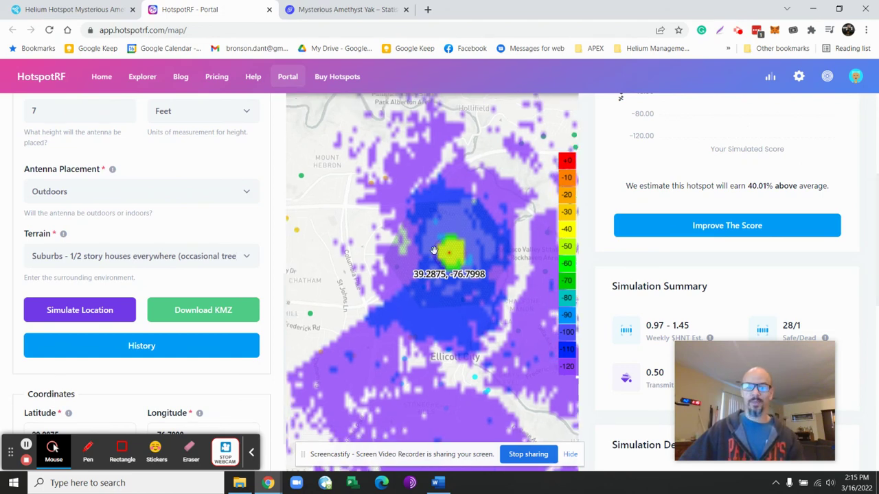
scroll(237, 165, up, 3)
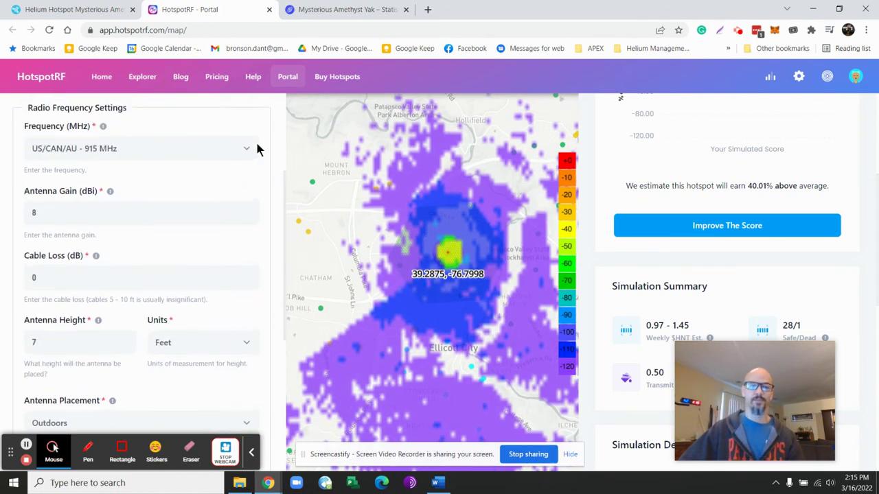
scroll(259, 146, up, 3)
click(266, 114)
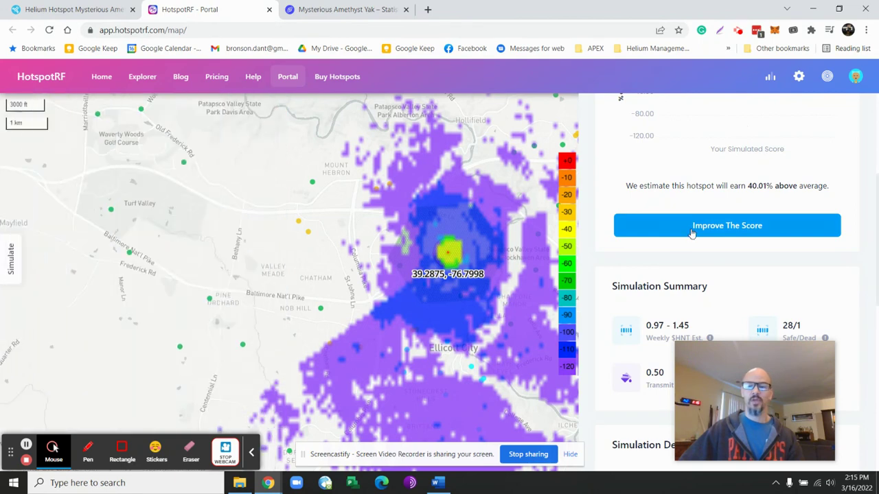
scroll(692, 233, up, 3)
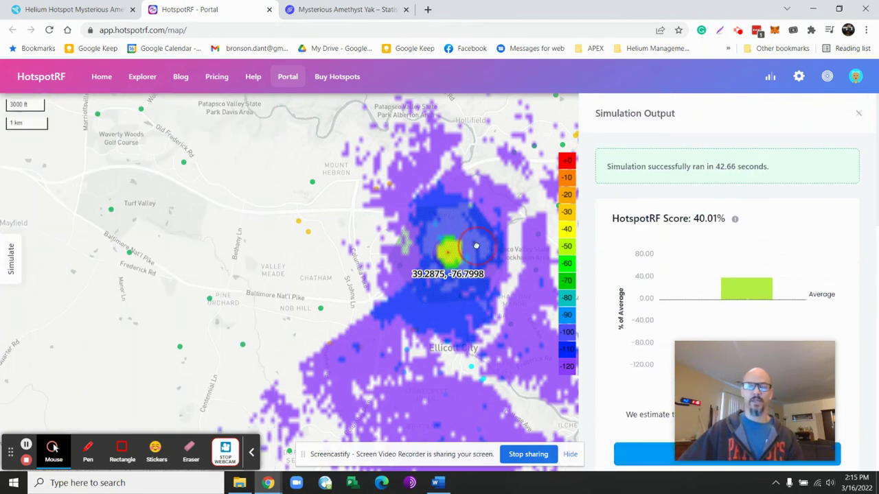
drag(475, 245, 364, 262)
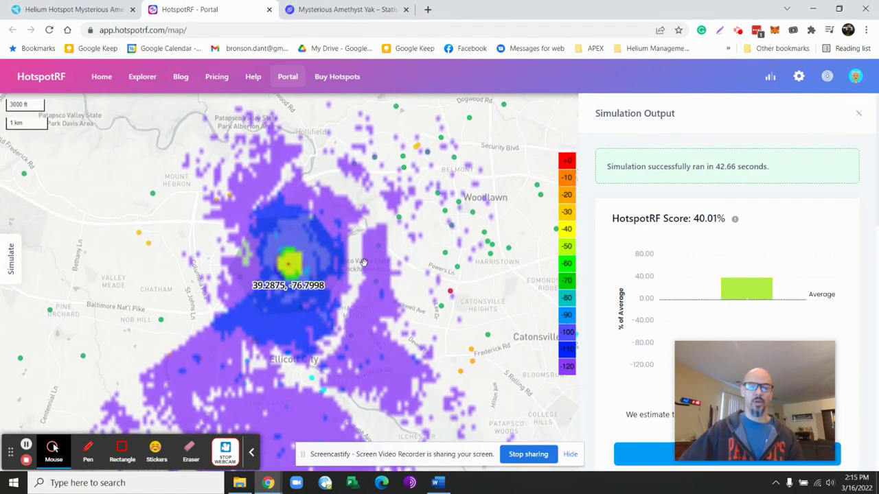
scroll(364, 262, down, 3)
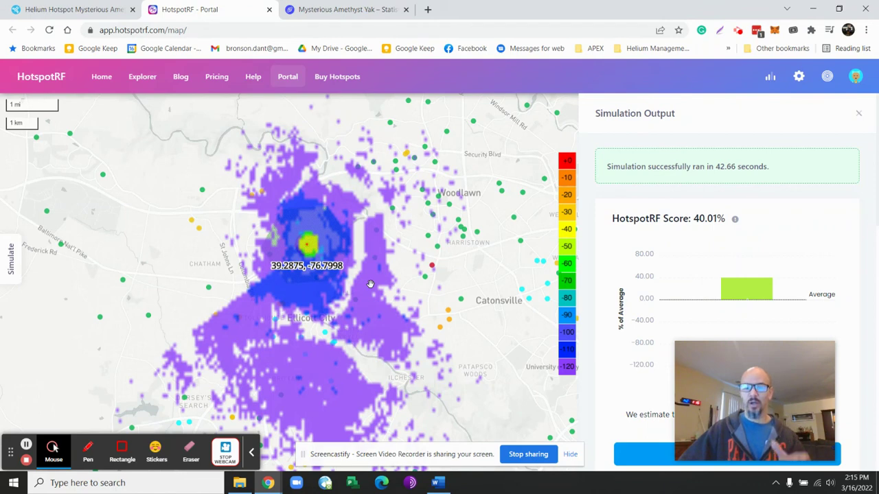
click(755, 410)
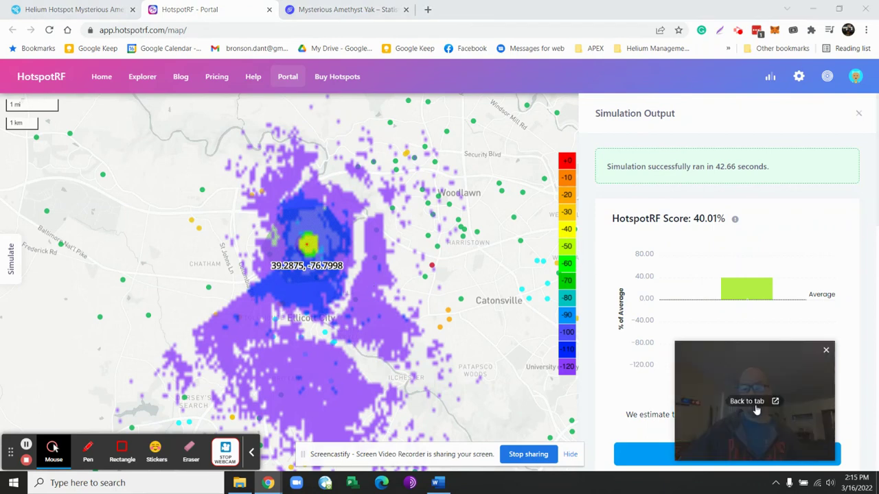
drag(747, 373, 626, 367)
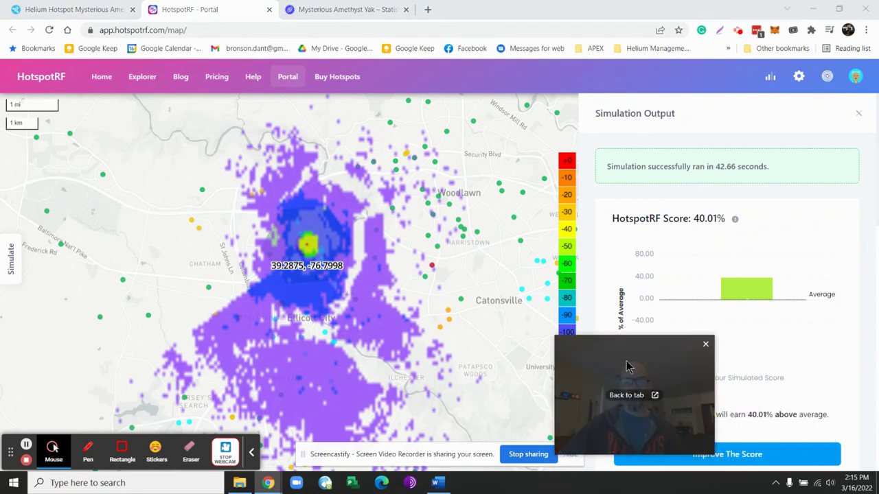